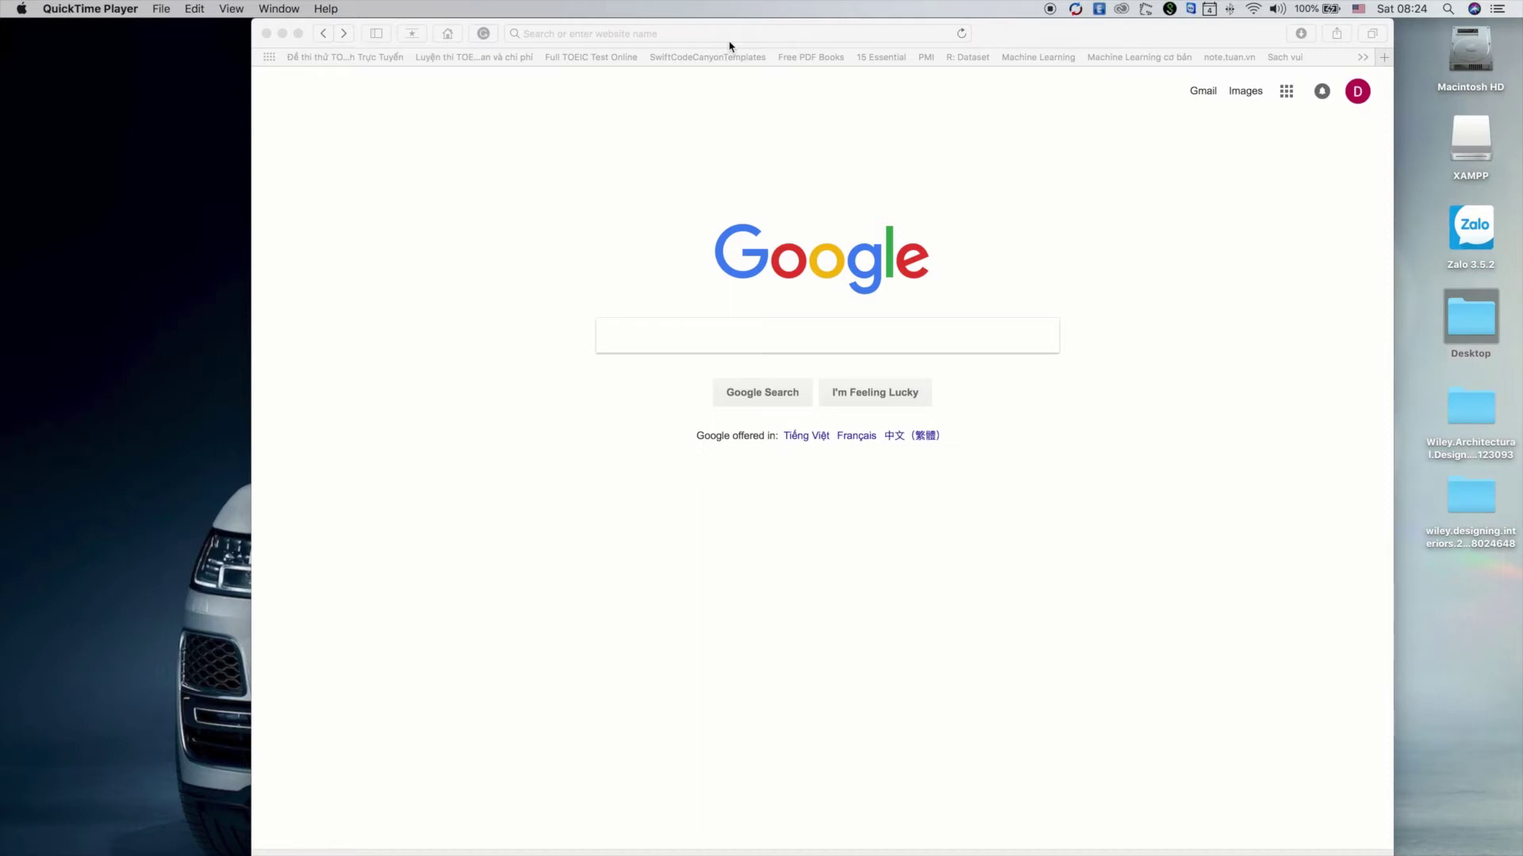
# Go to the Google Cloud site via 'cloud', start the free trial, opt into emails and accept the terms
pyautogui.write('cloud')
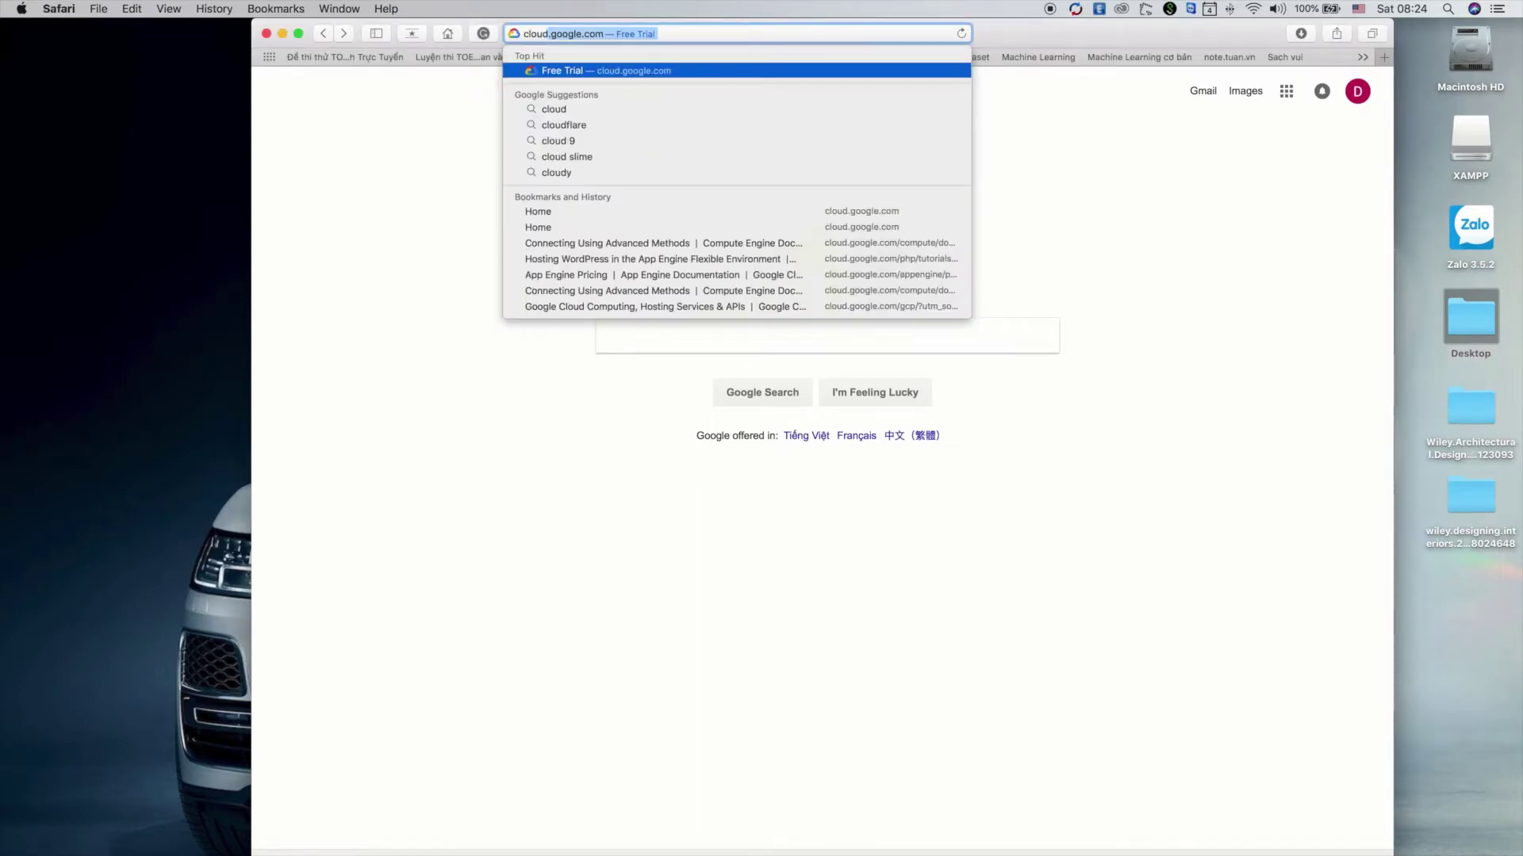
pyautogui.press('Return')
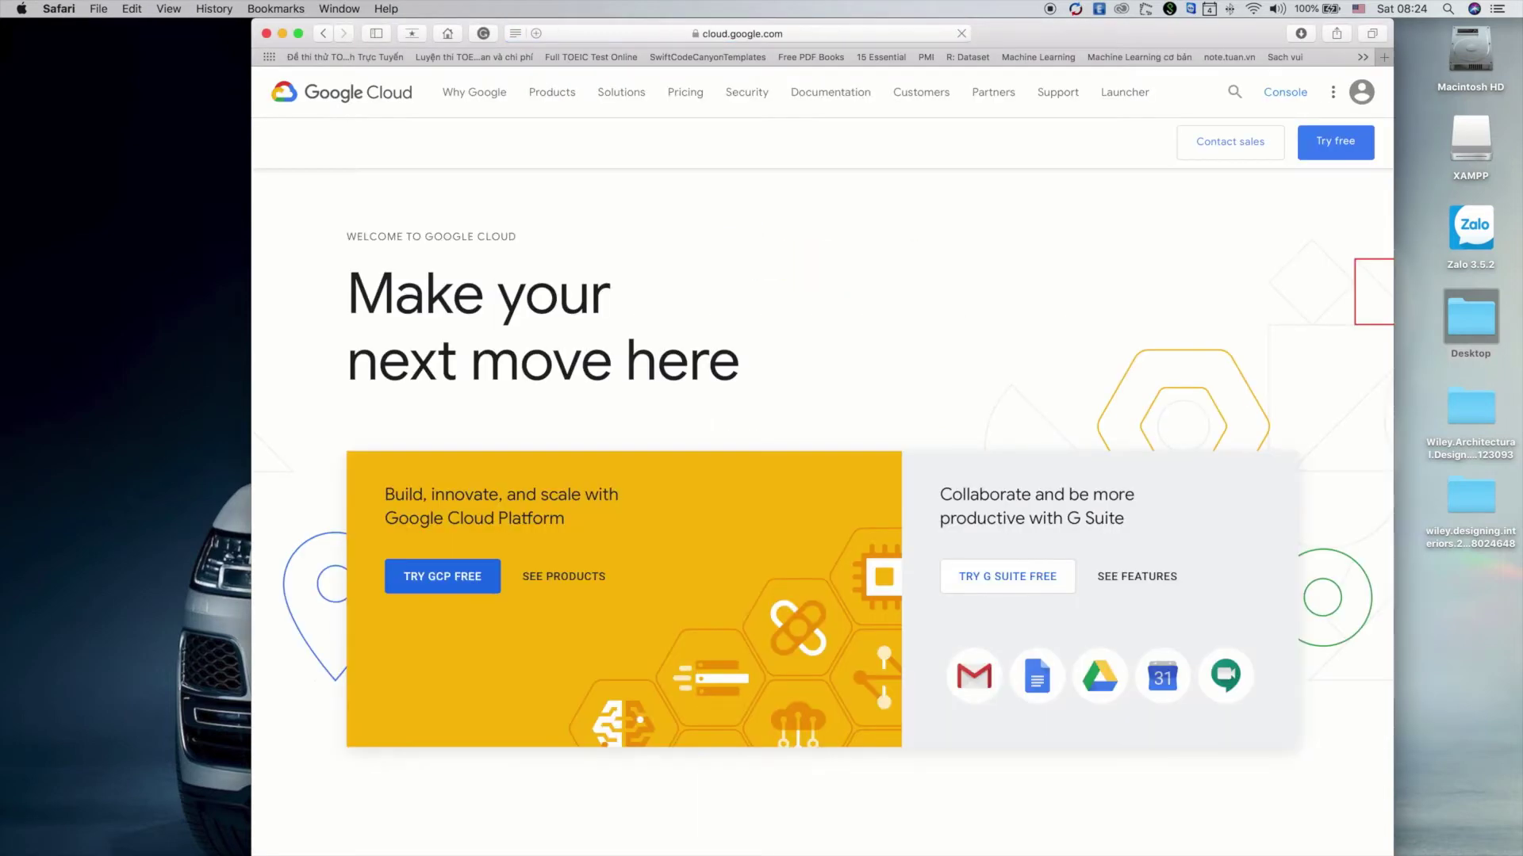
pyautogui.click(1337, 153)
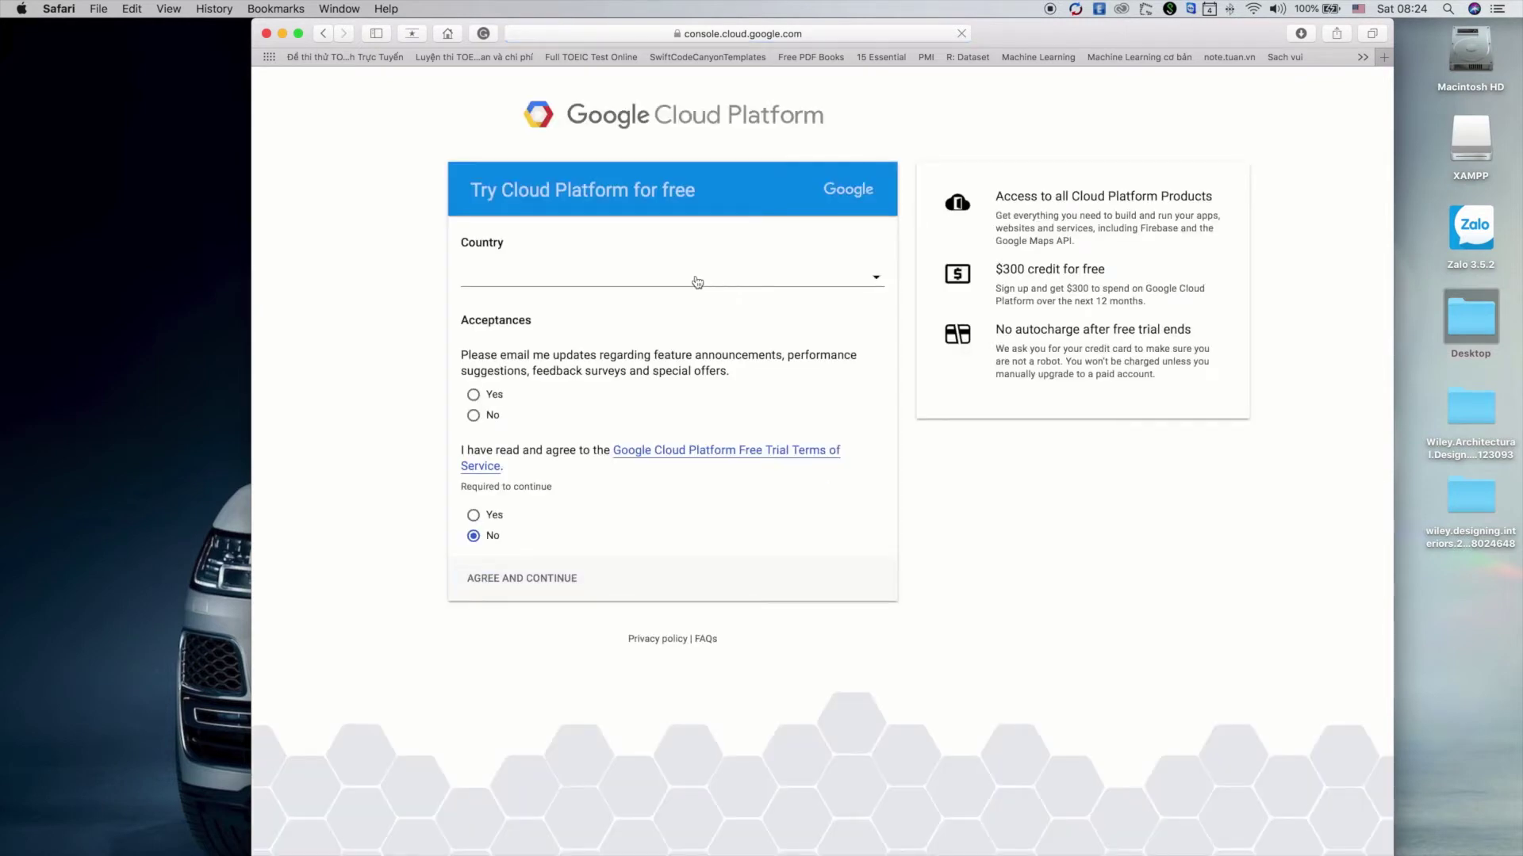
pyautogui.click(491, 397)
pyautogui.click(475, 518)
pyautogui.click(540, 582)
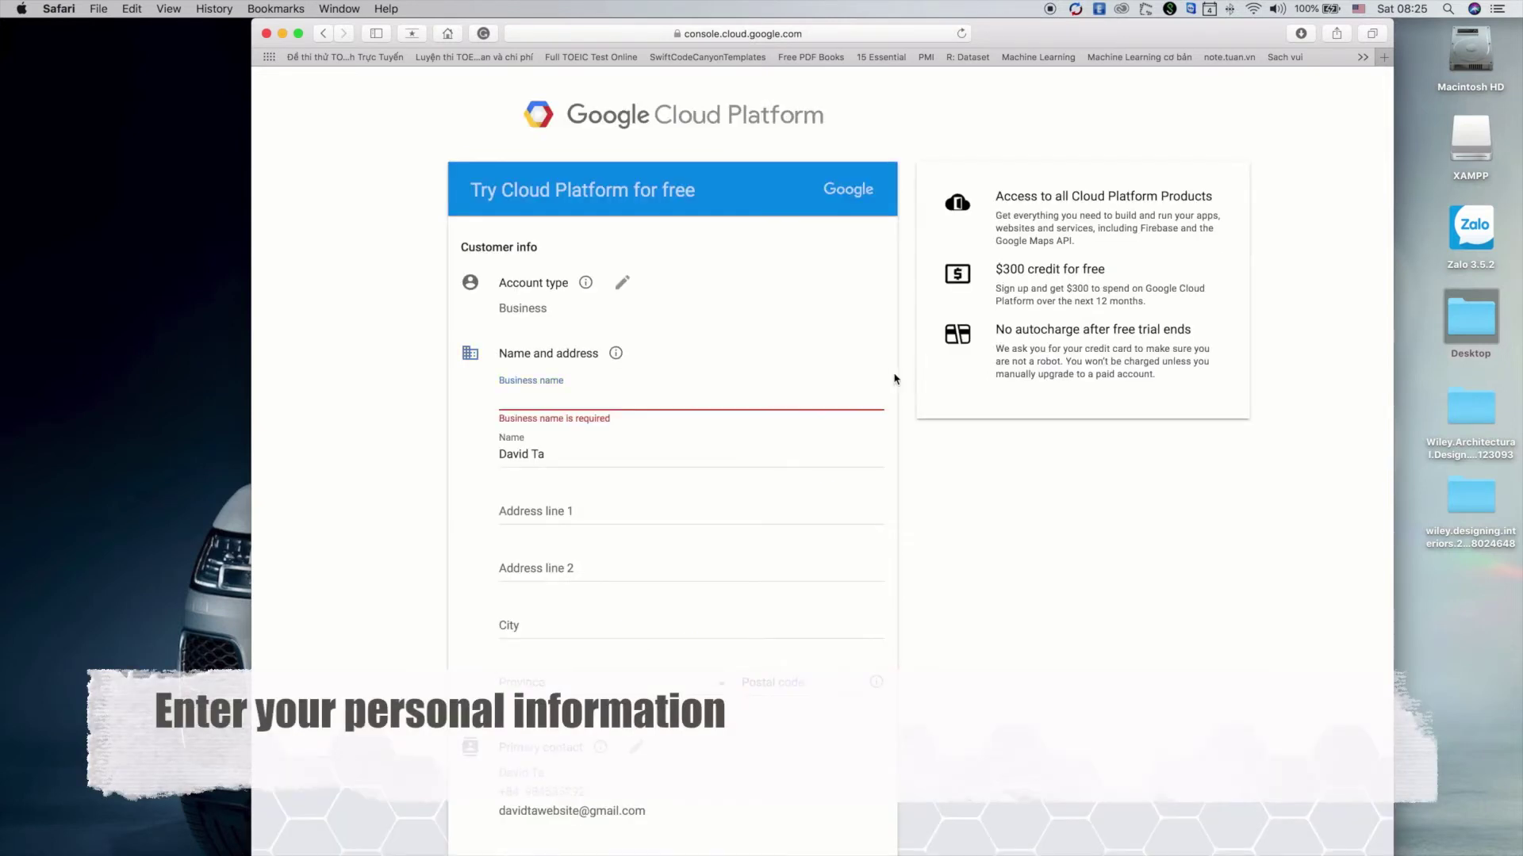
# Set the account type to Individual and enter the street address line
pyautogui.click(525, 309)
pyautogui.click(864, 319)
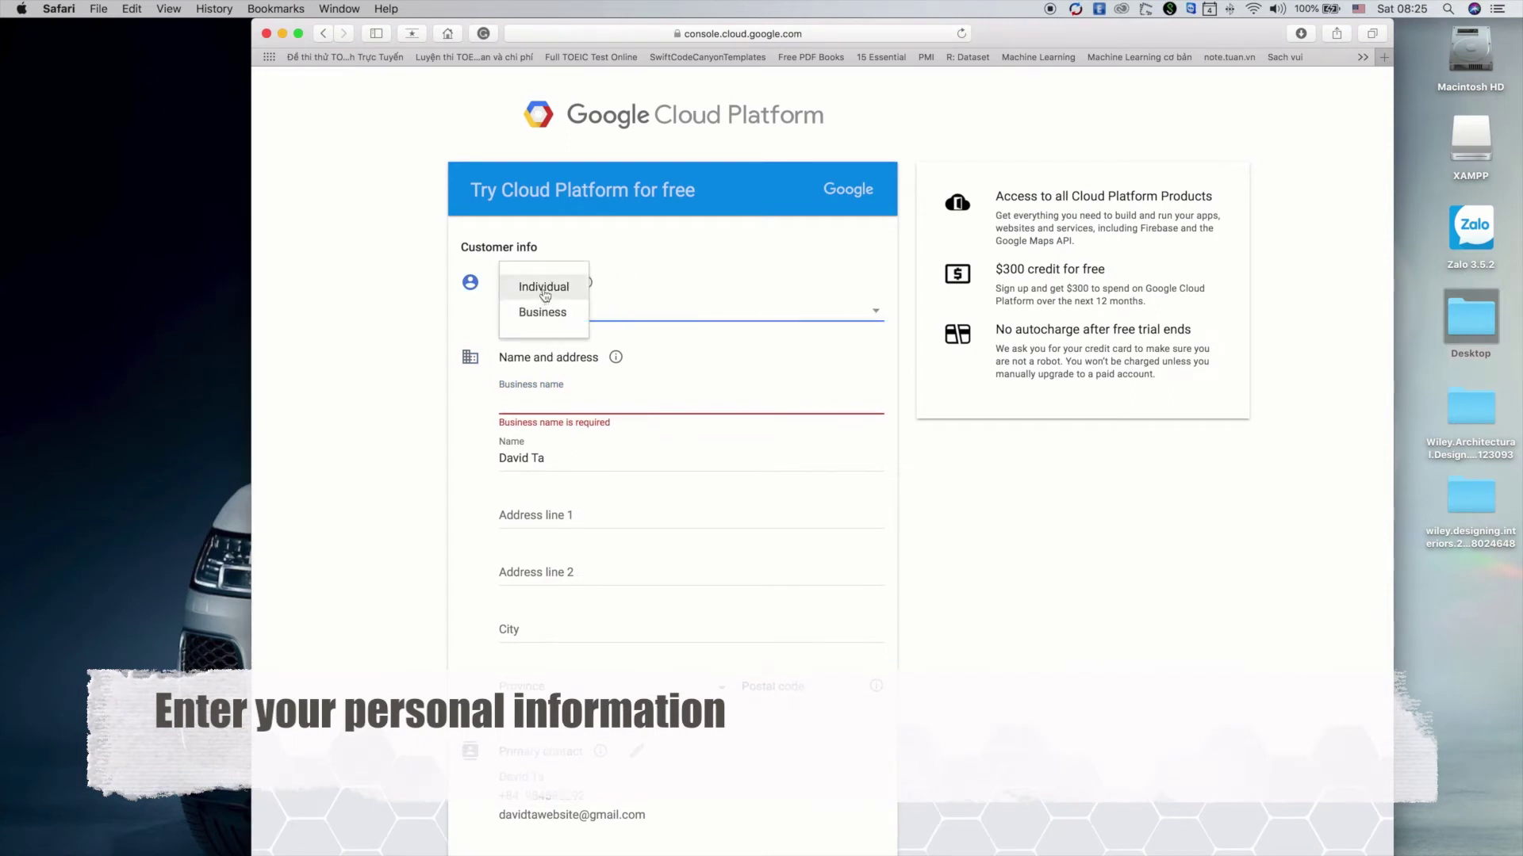
pyautogui.click(545, 289)
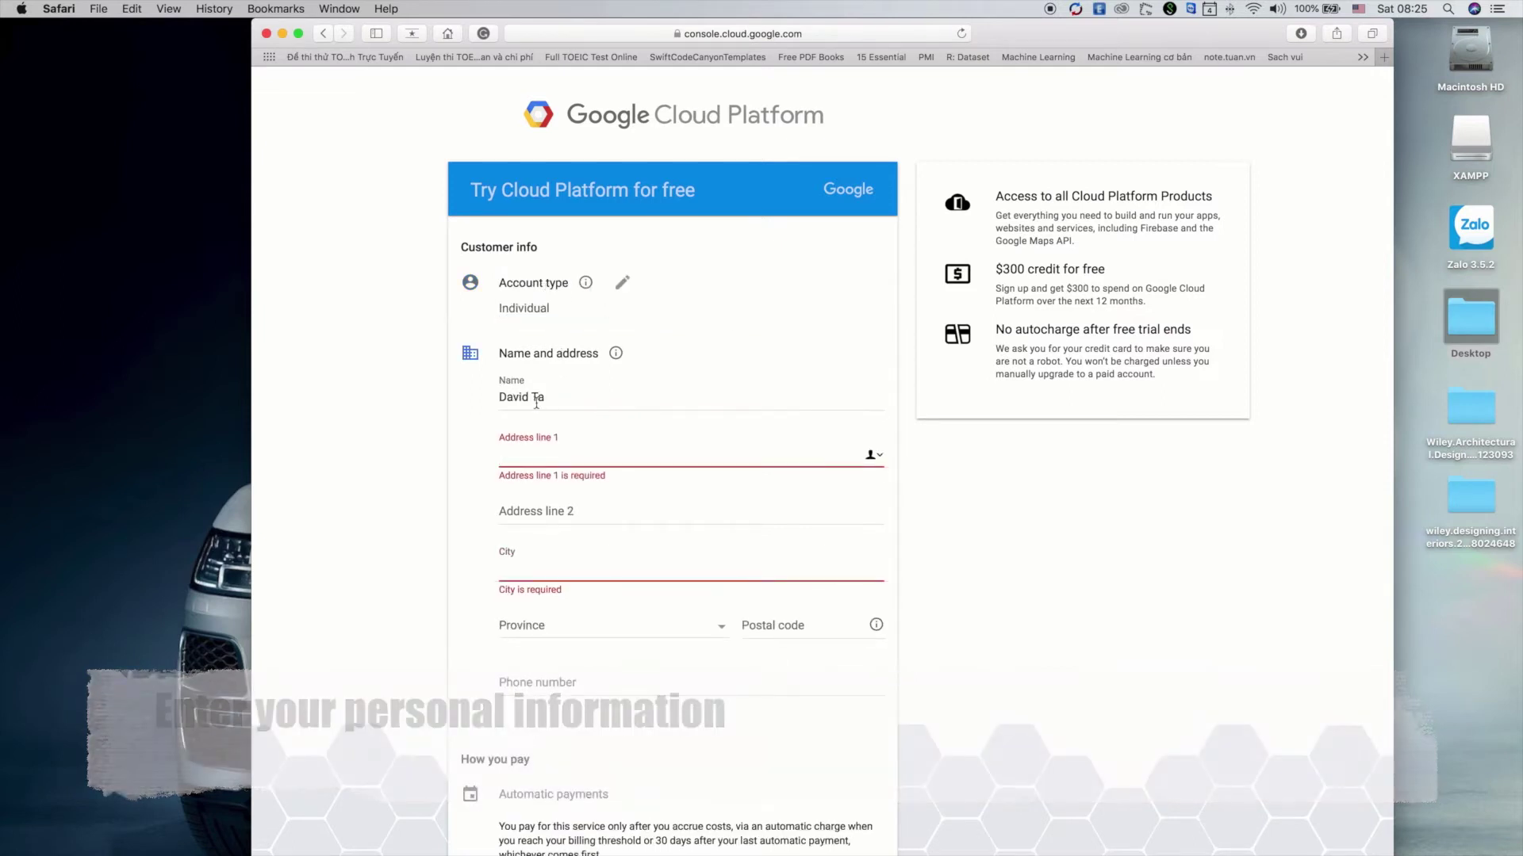
pyautogui.click(569, 457)
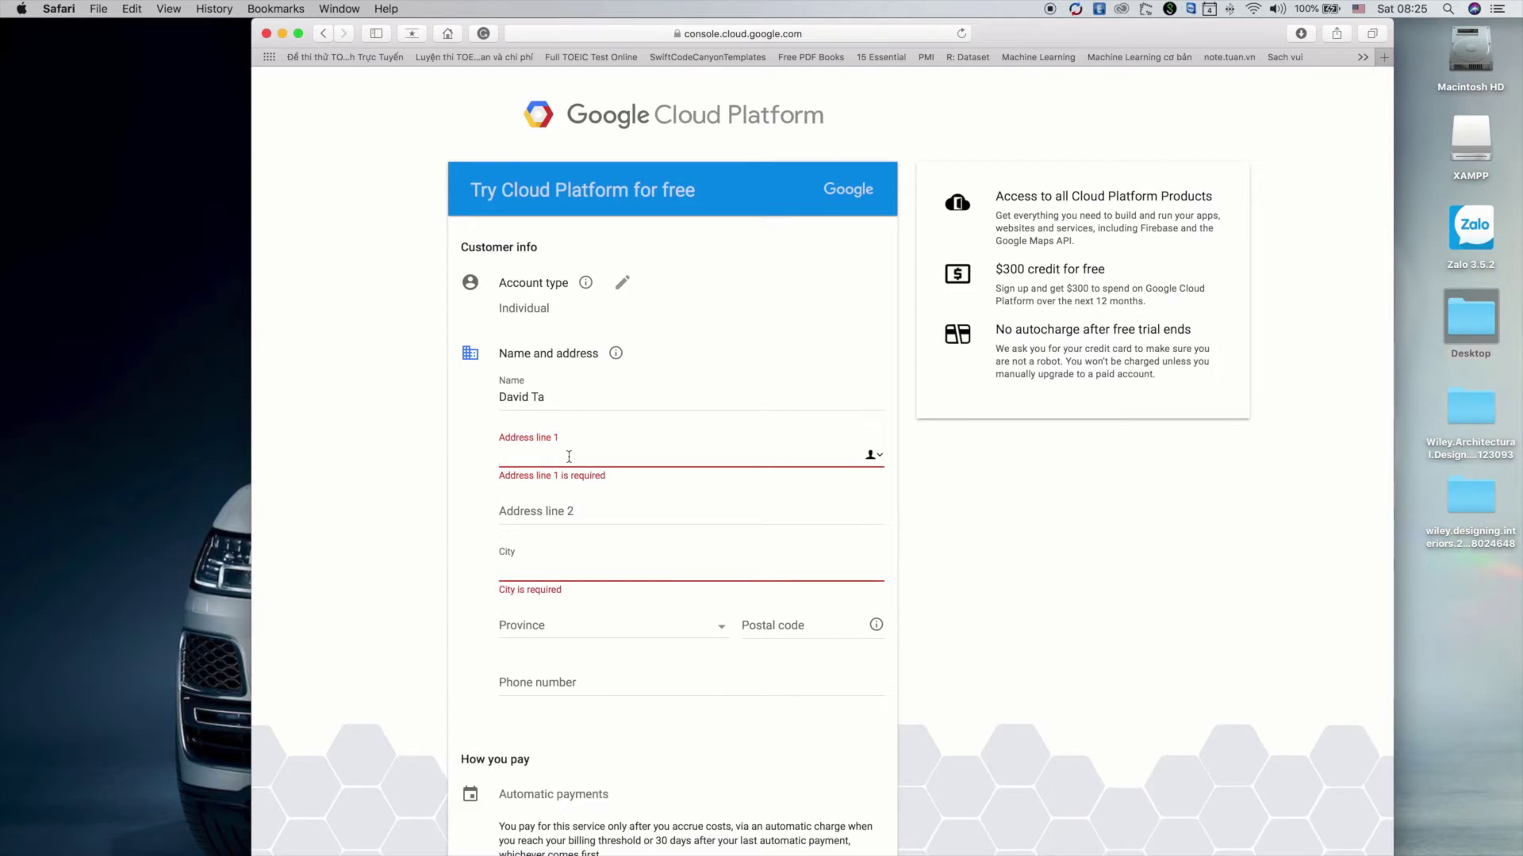
pyautogui.write('Hai Ba Trung,')
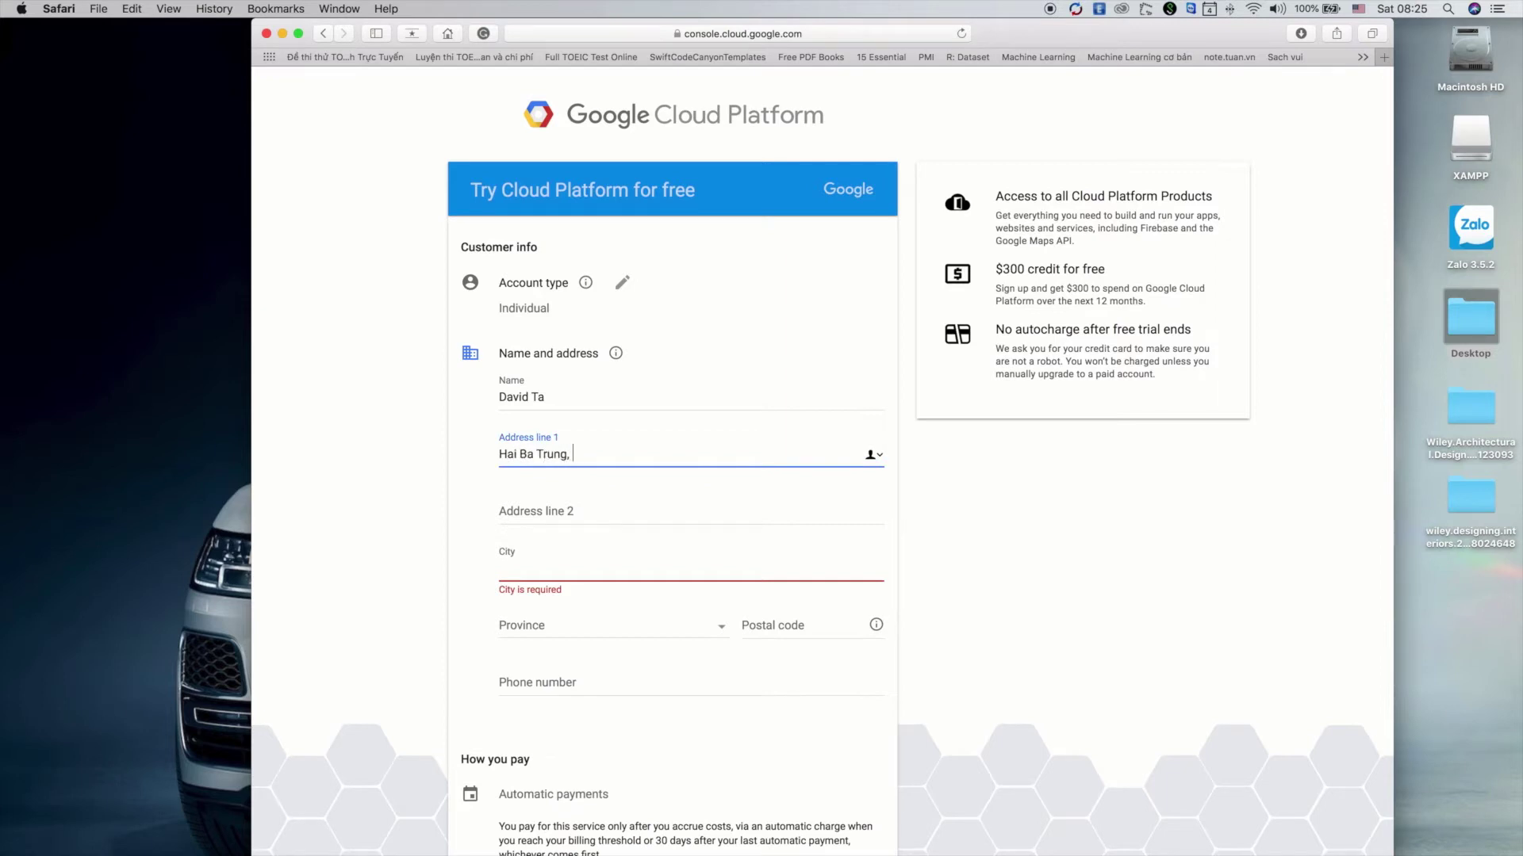
pyautogui.press('BackSpace')
# Enter the city and choose the matching province from the province list
pyautogui.click(537, 571)
pyautogui.write('Hanoi')
pyautogui.press('Tab')
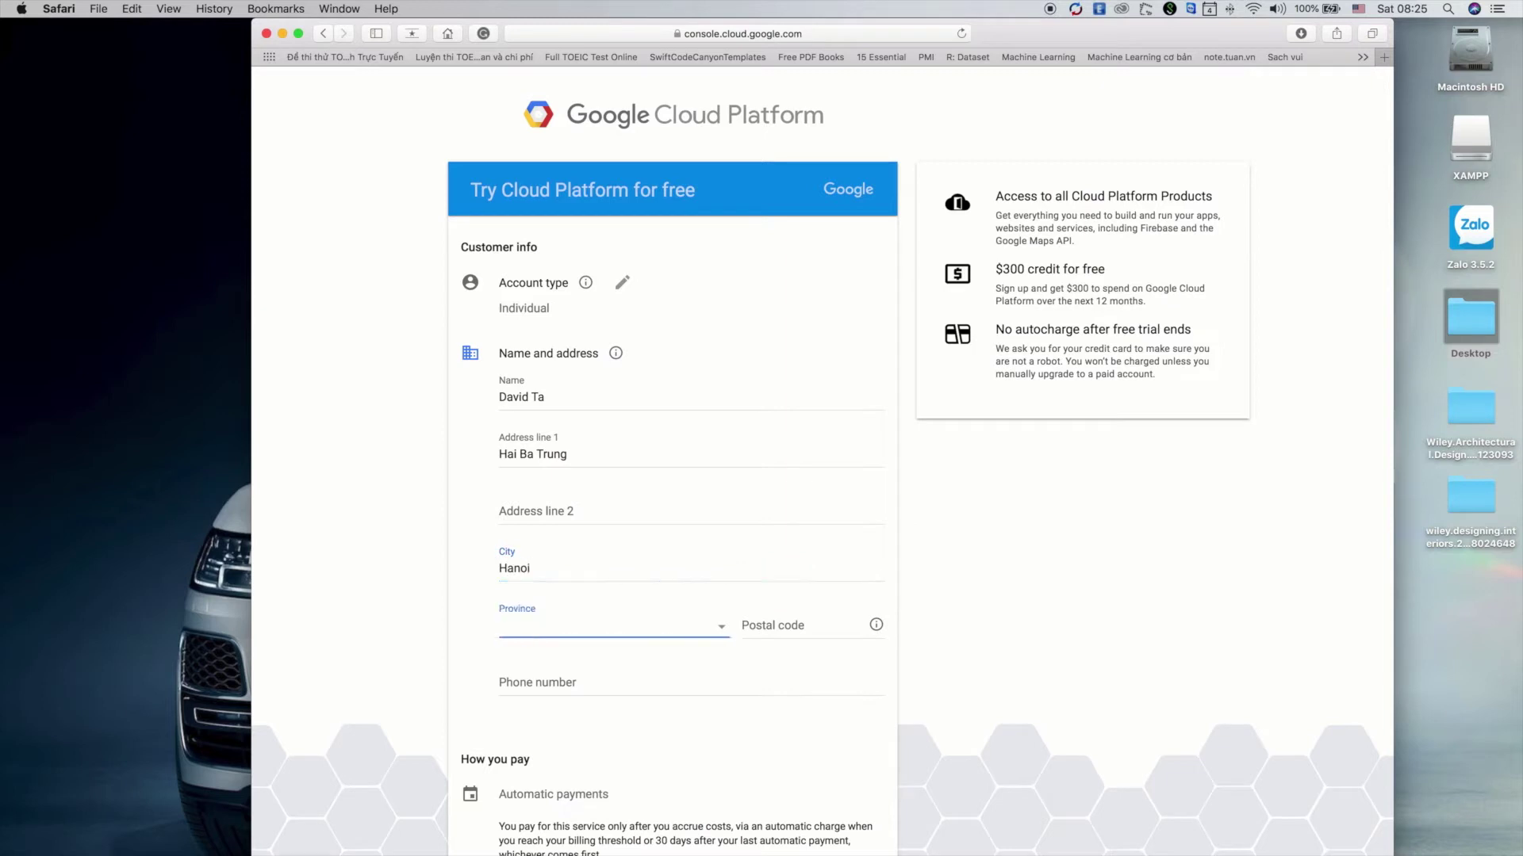
pyautogui.click(718, 626)
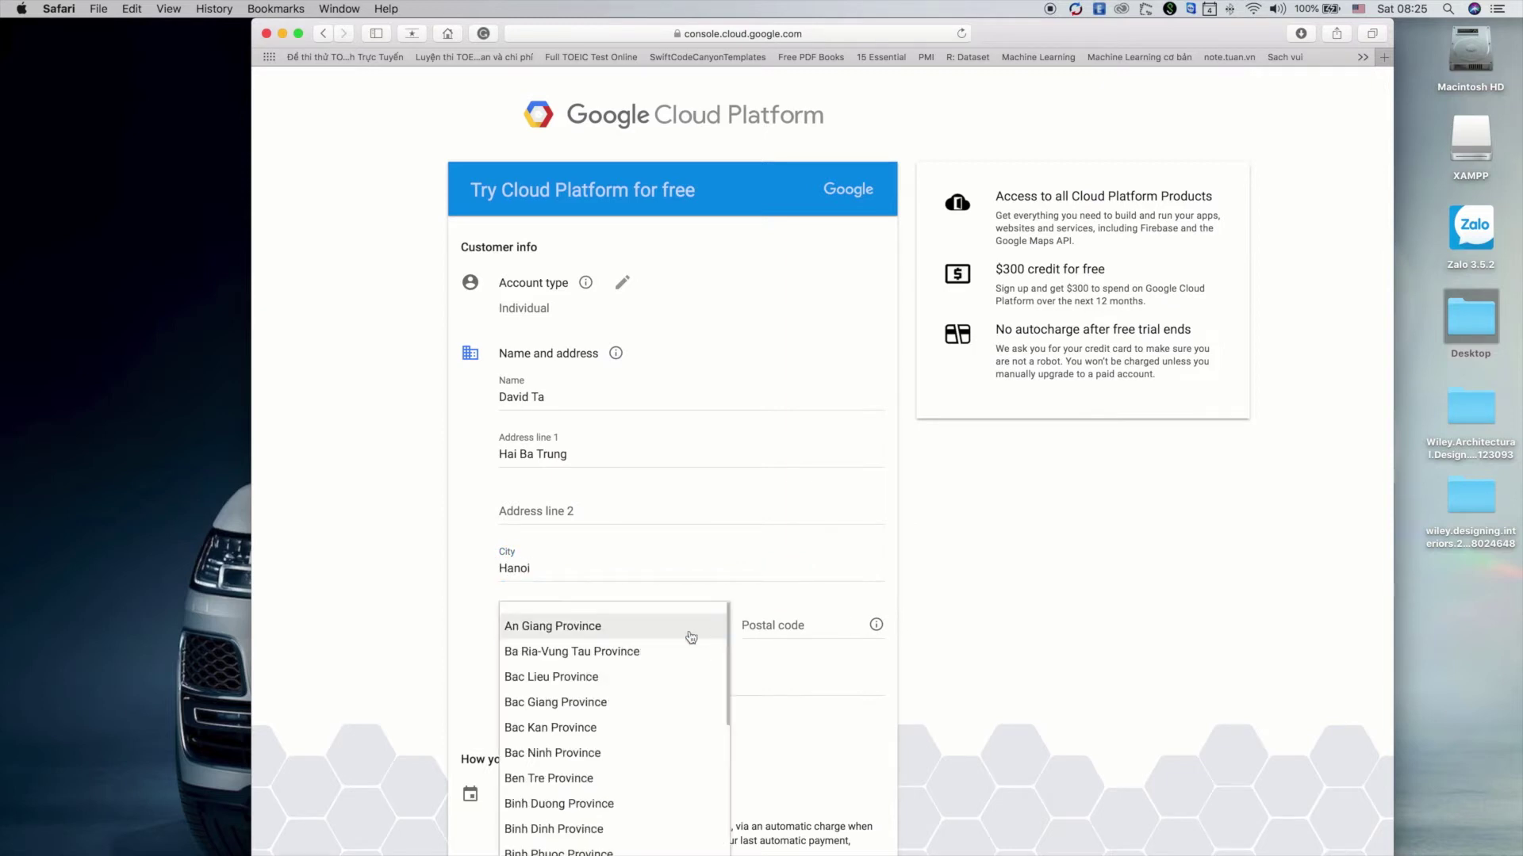
pyautogui.scroll(-3, 655, 742)
pyautogui.scroll(-10, 654, 748)
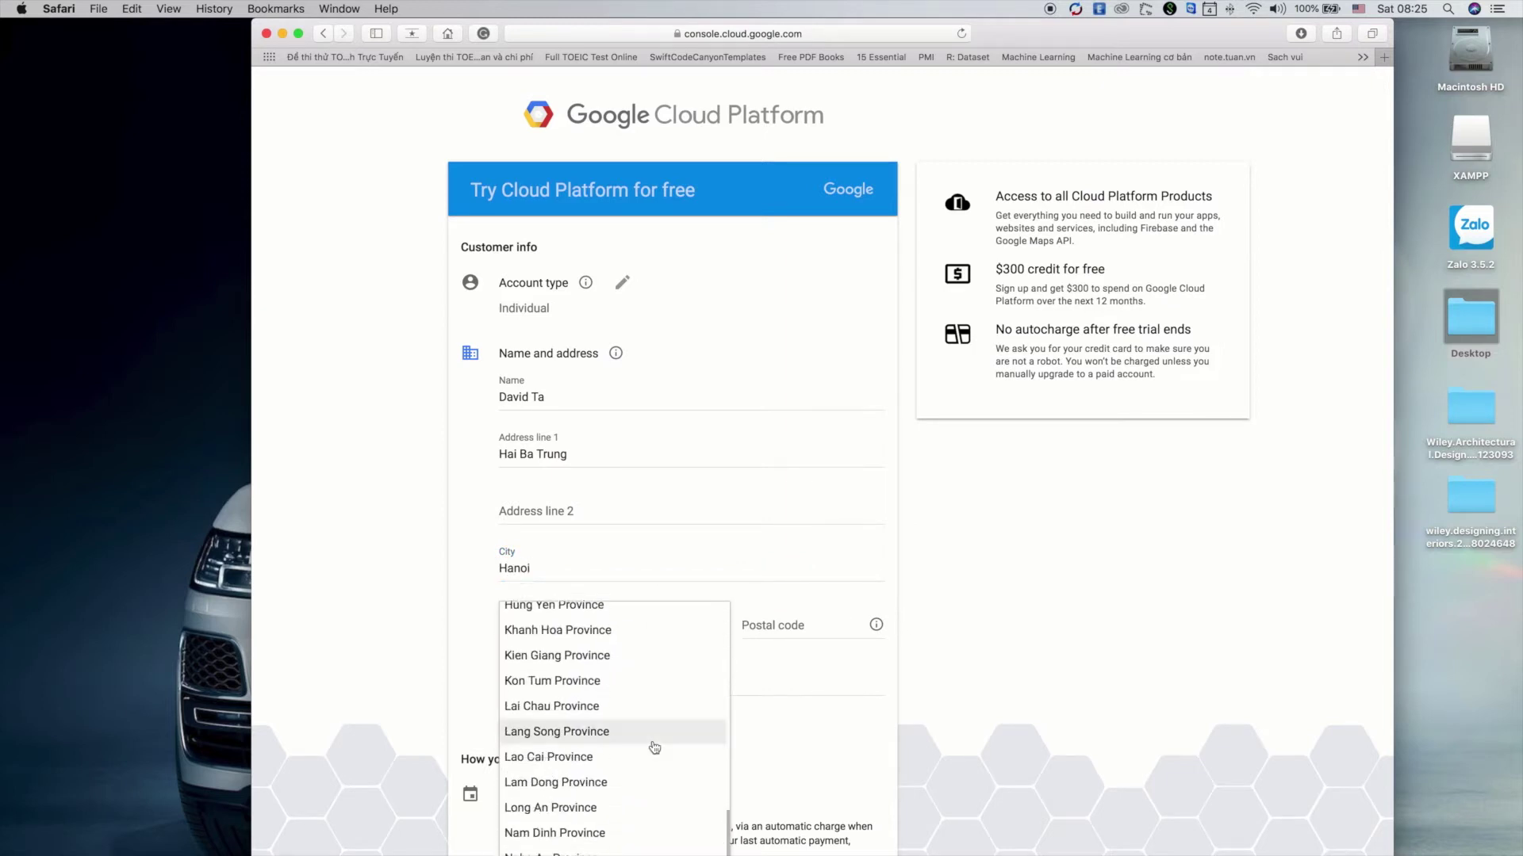
pyautogui.scroll(-2, 775, 725)
pyautogui.scroll(10, 615, 670)
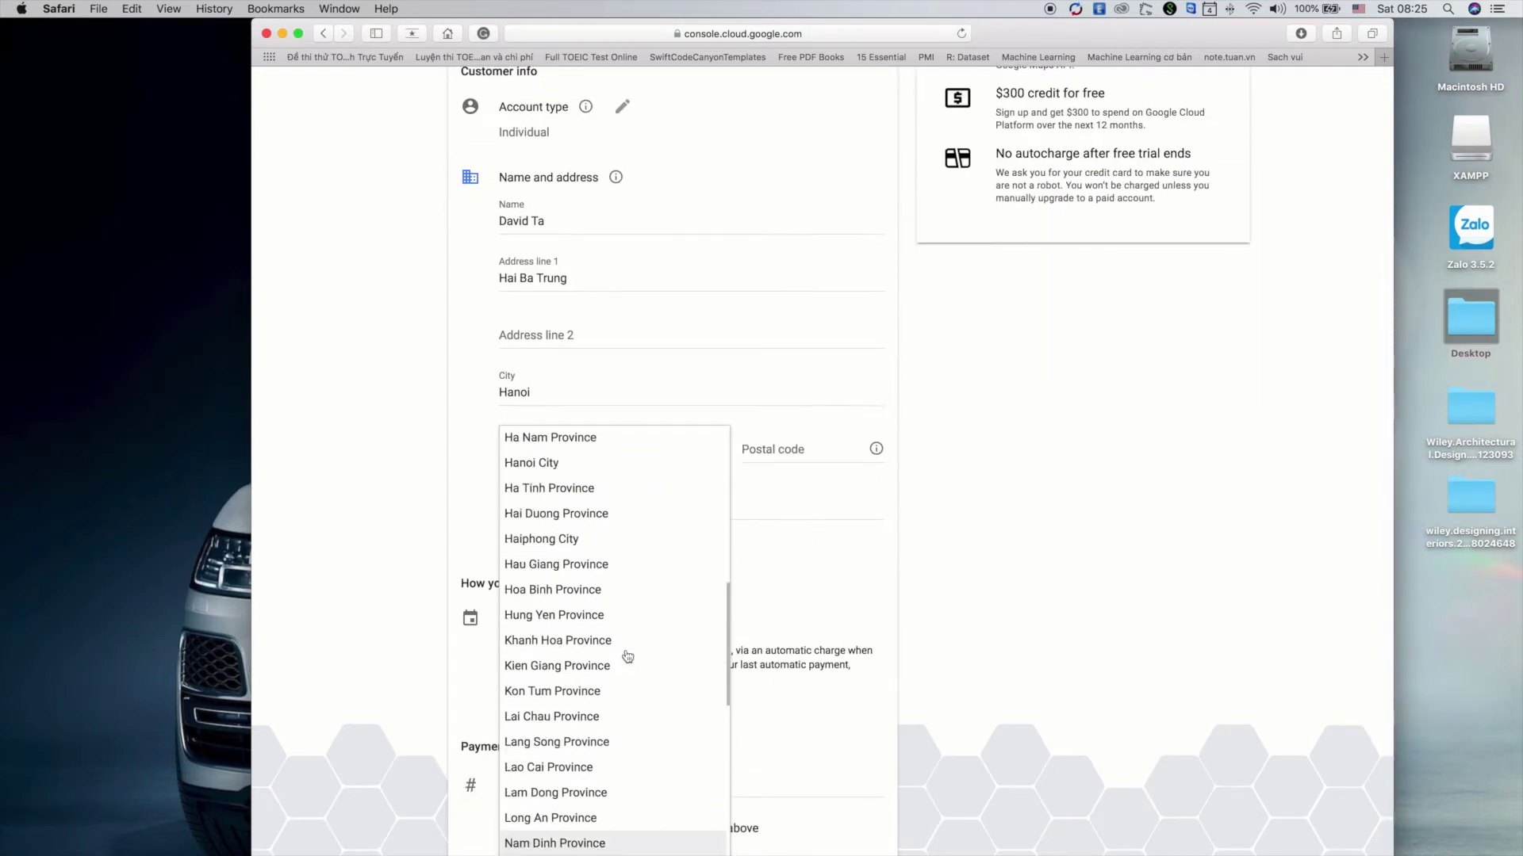
pyautogui.scroll(-2, 615, 669)
pyautogui.scroll(-3, 602, 768)
pyautogui.click(564, 805)
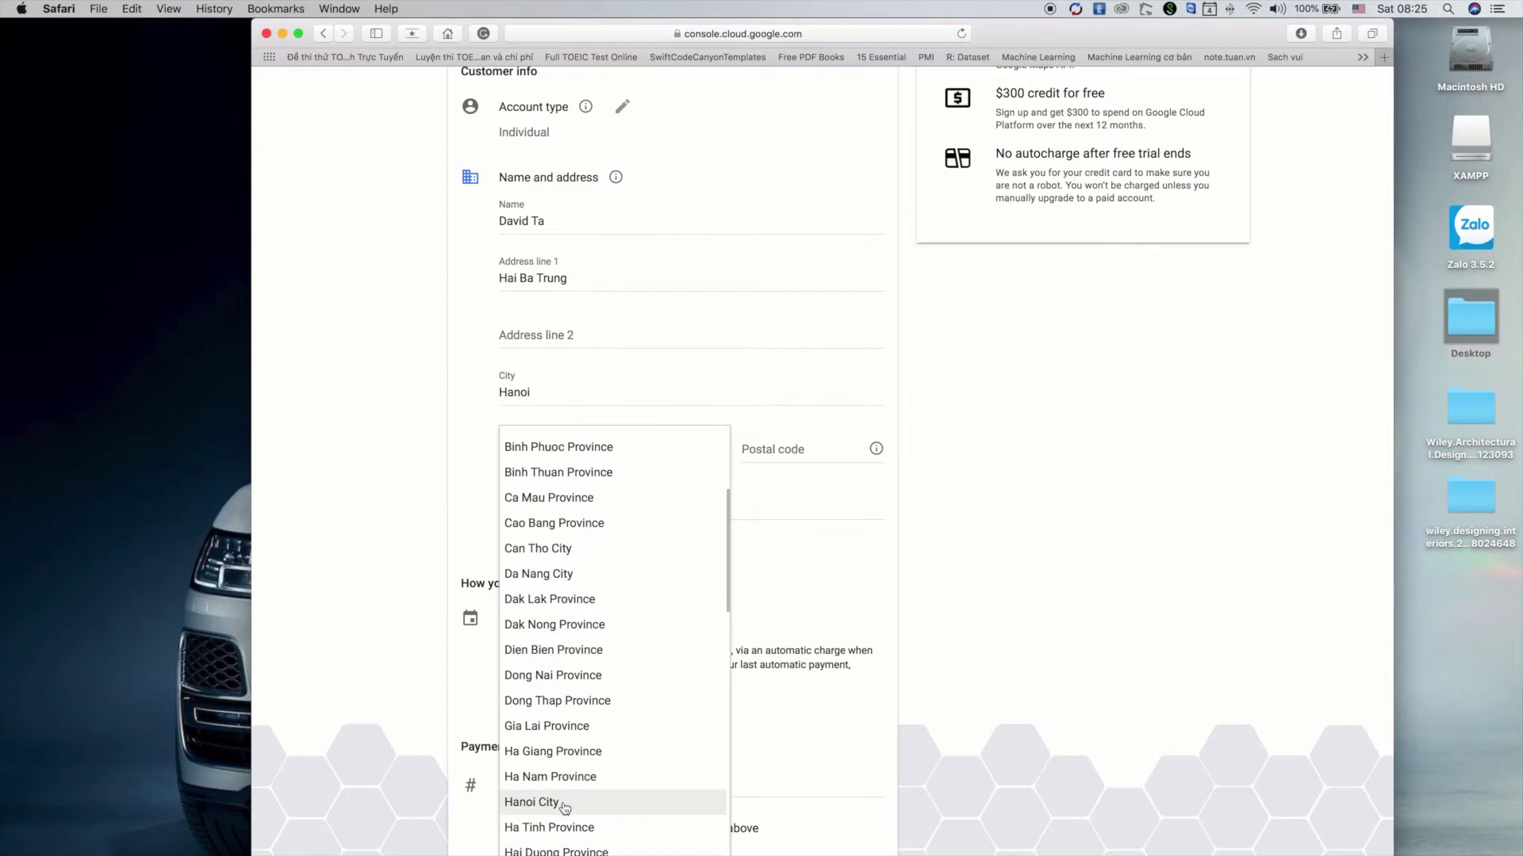
# Enter the postal code in the customer info form
pyautogui.click(821, 458)
pyautogui.write('1')
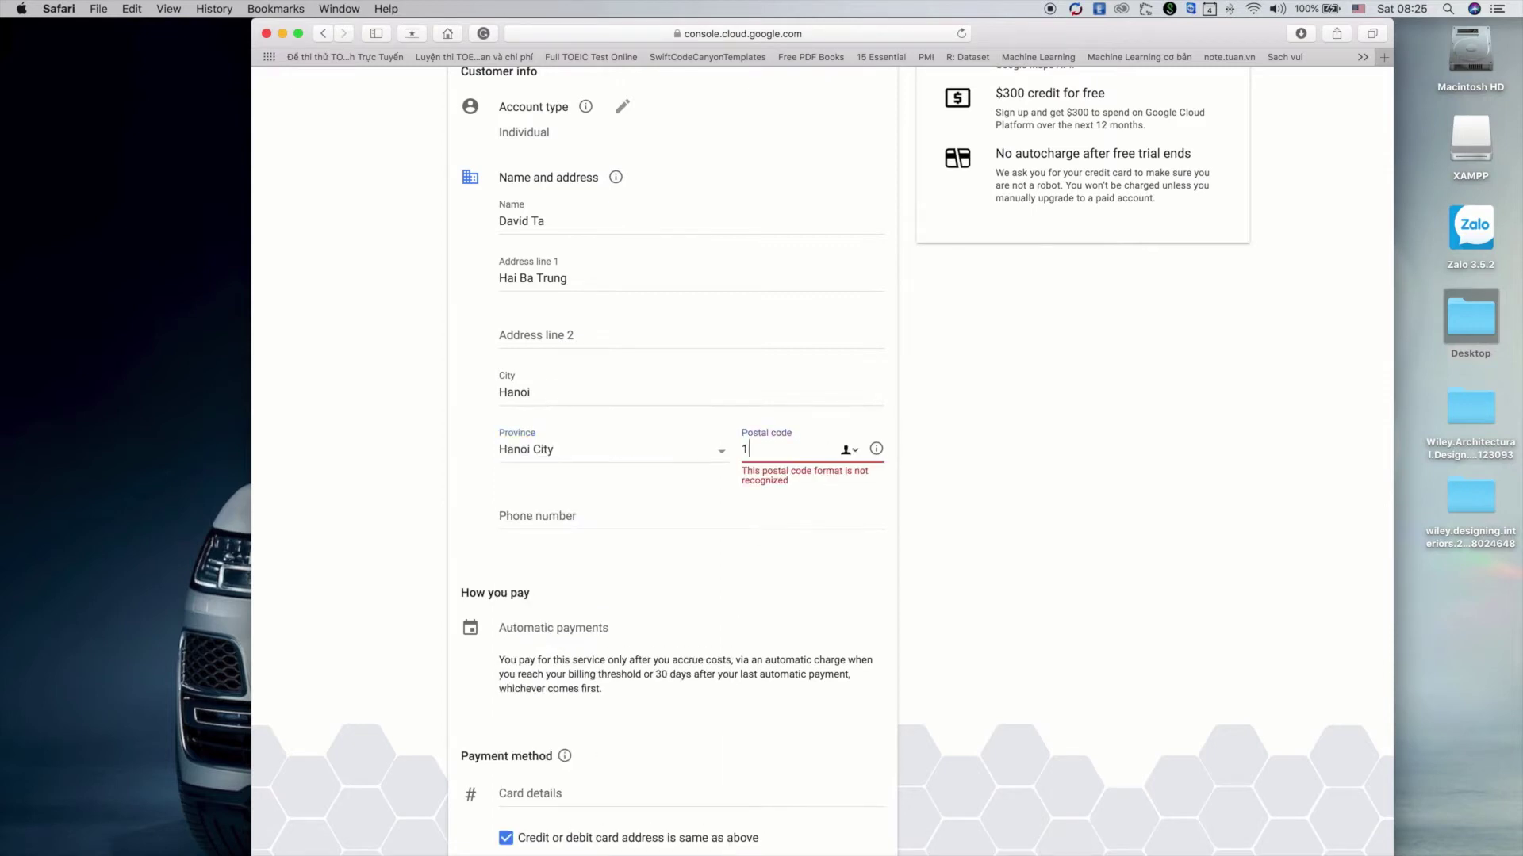
pyautogui.write('00000')
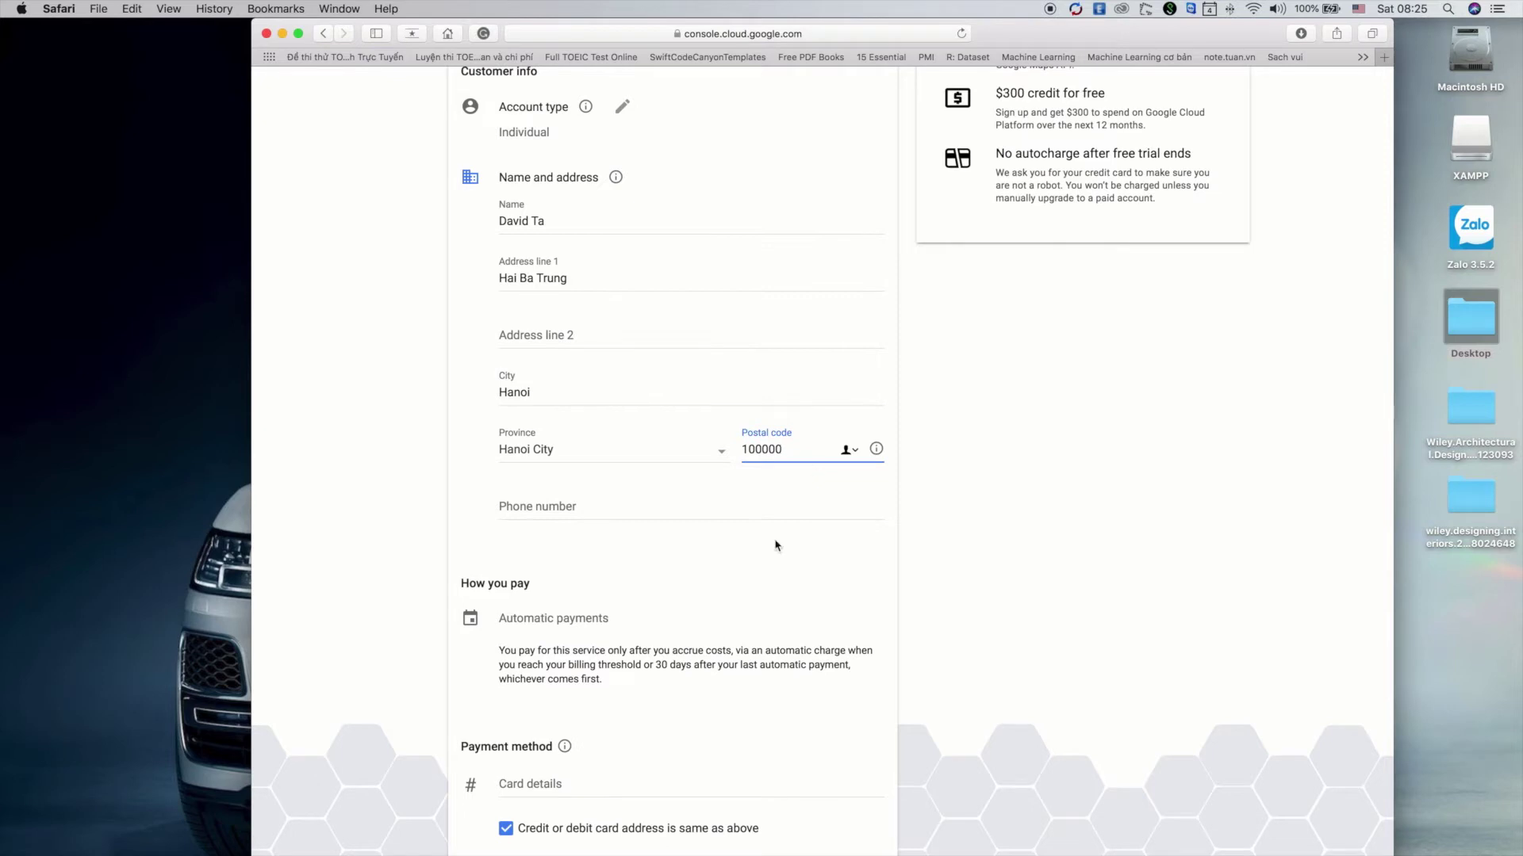
pyautogui.scroll(-2, 778, 544)
pyautogui.click(533, 415)
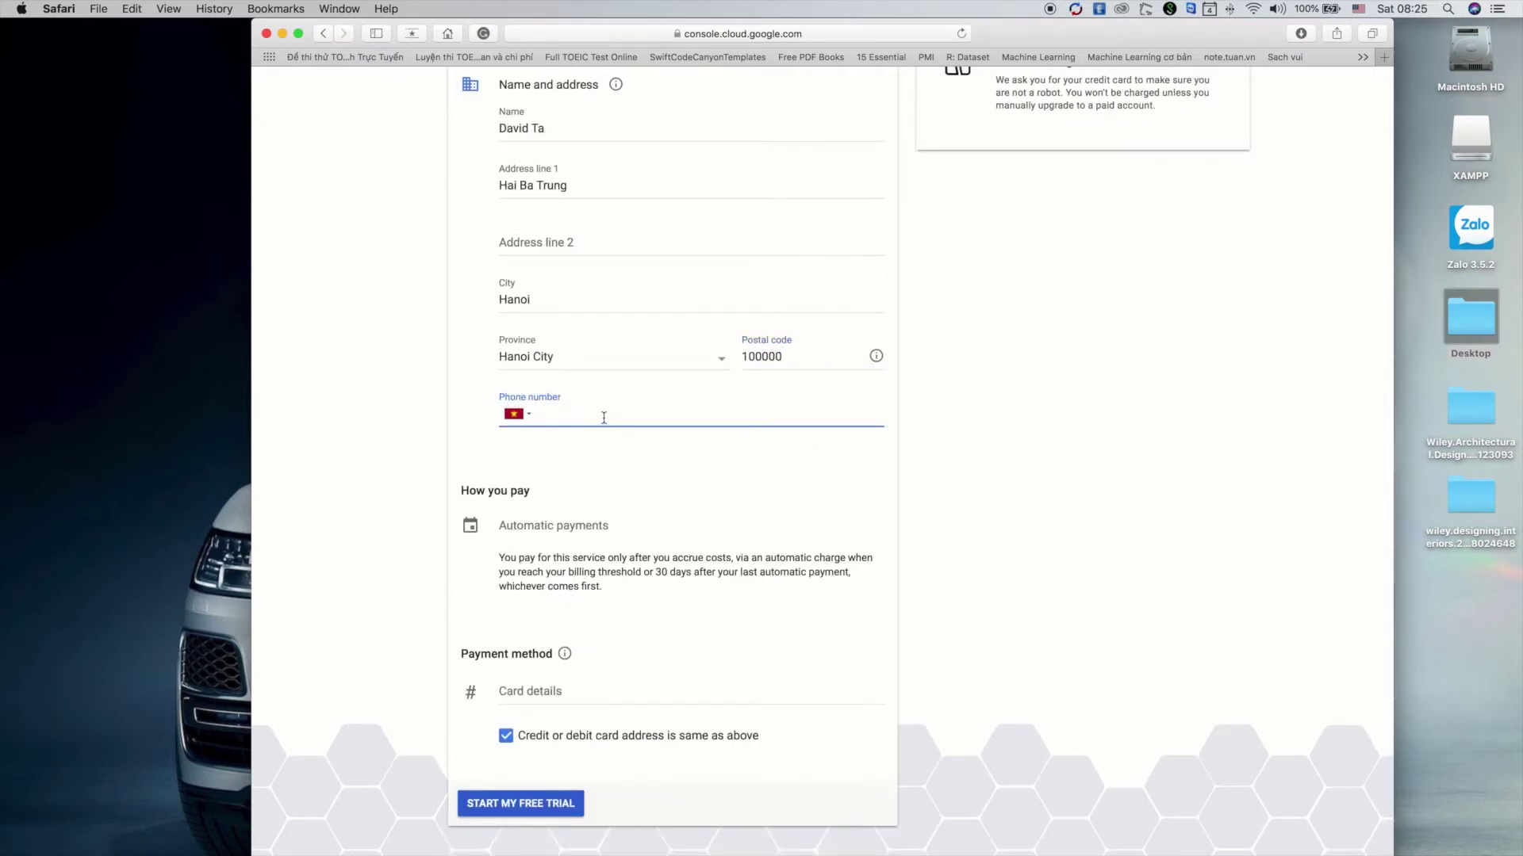
# Enter the phone number, autofill the card details from the saved Visa, and enter the CVC
pyautogui.click(551, 699)
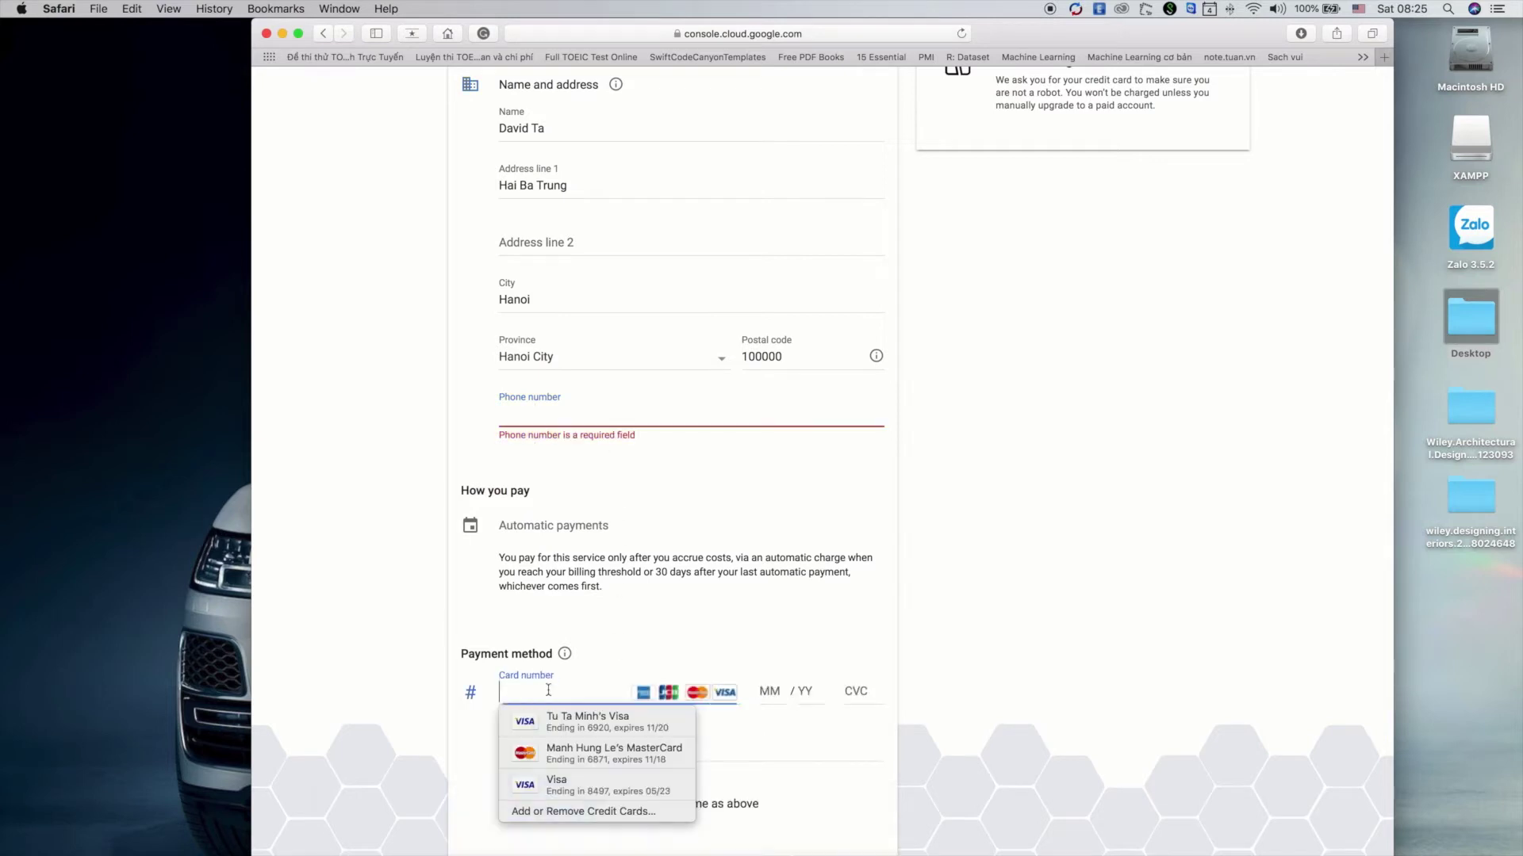
pyautogui.click(626, 420)
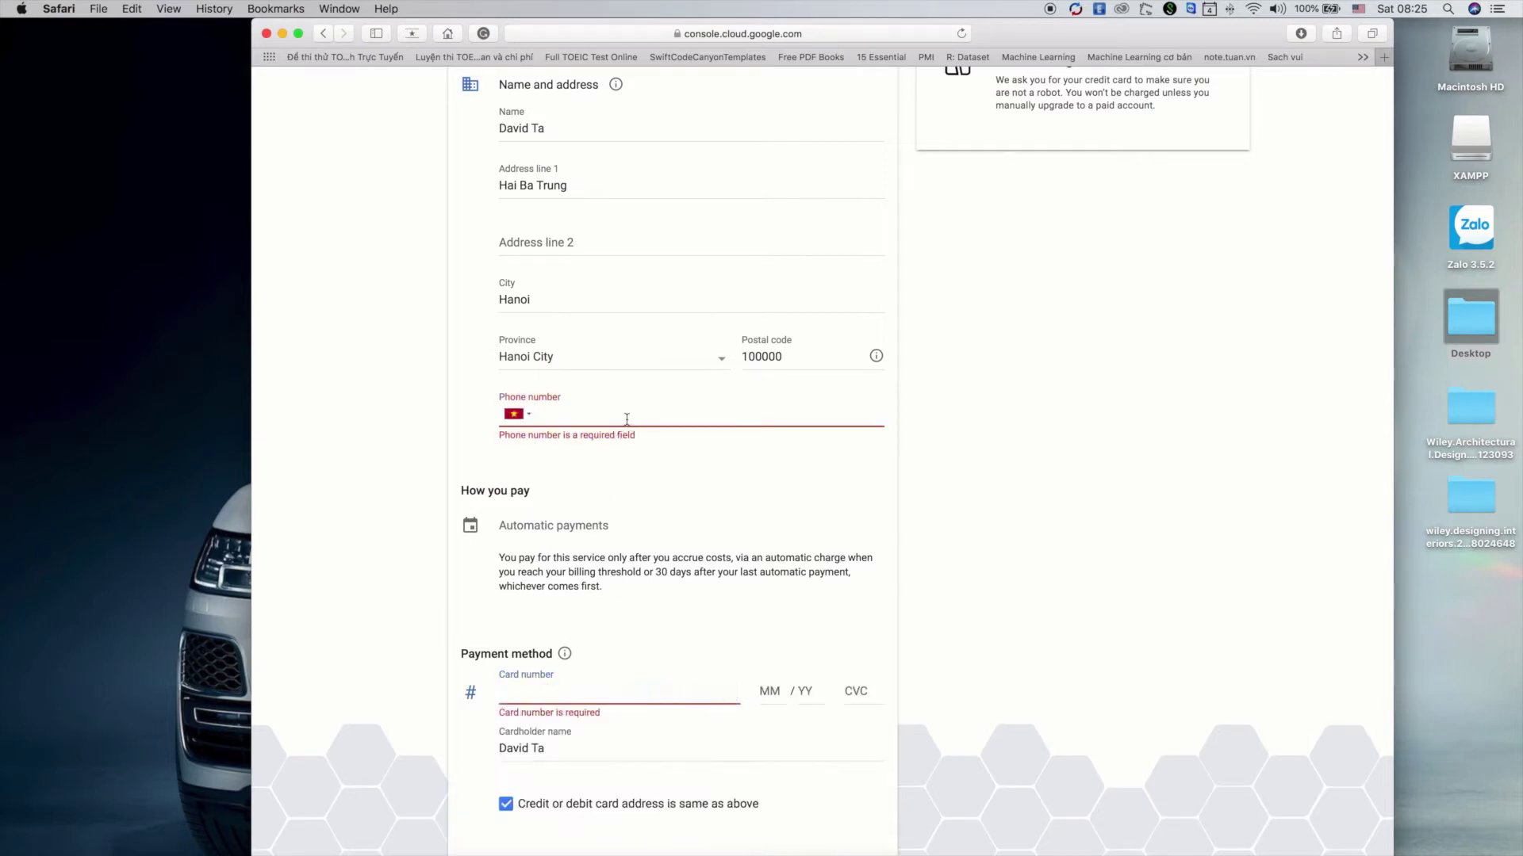
pyautogui.write('0984')
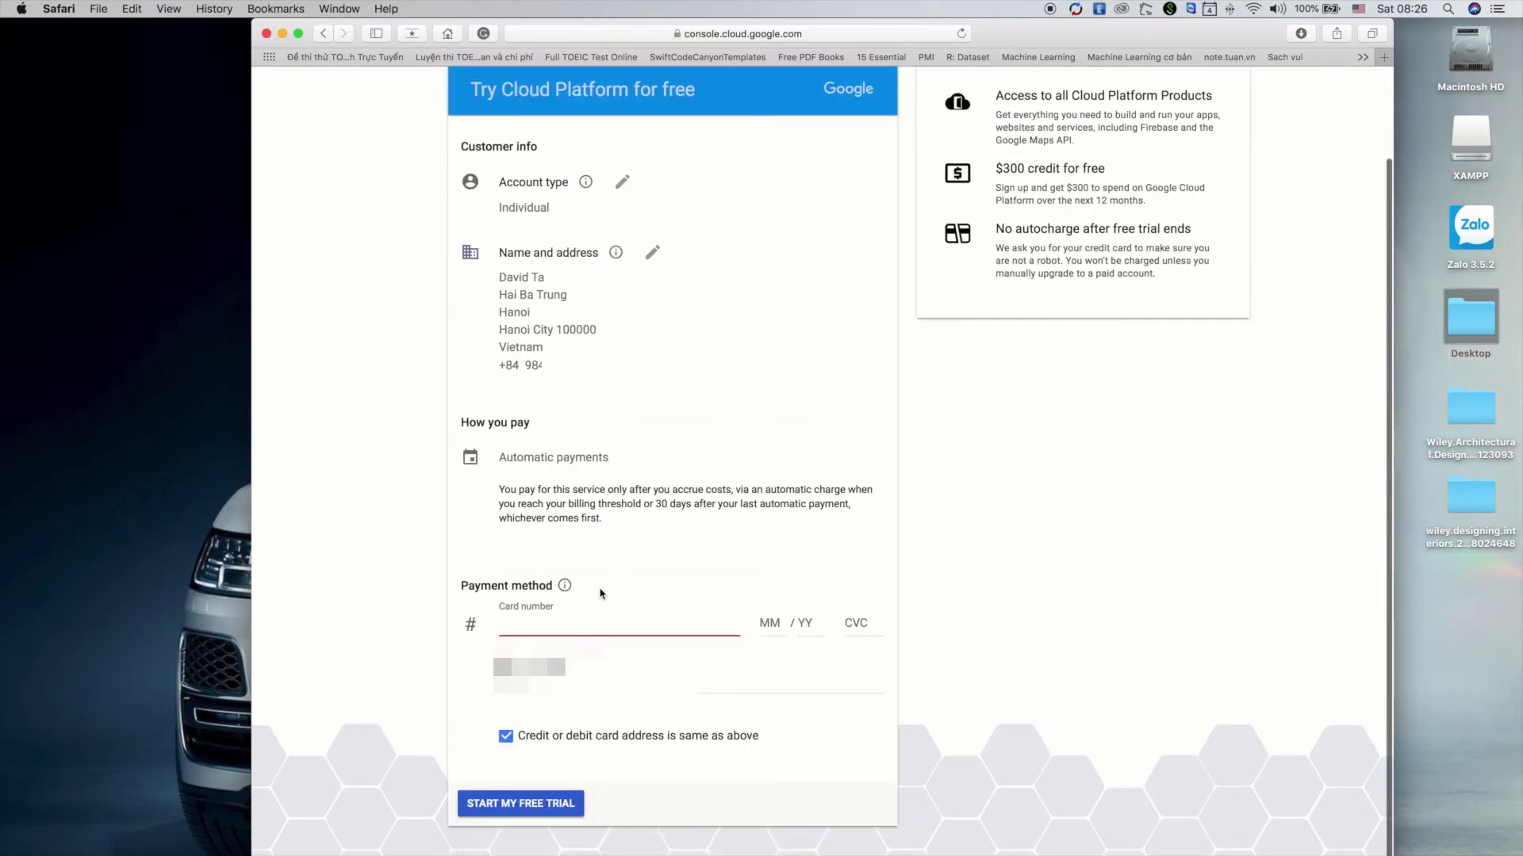
pyautogui.click(546, 626)
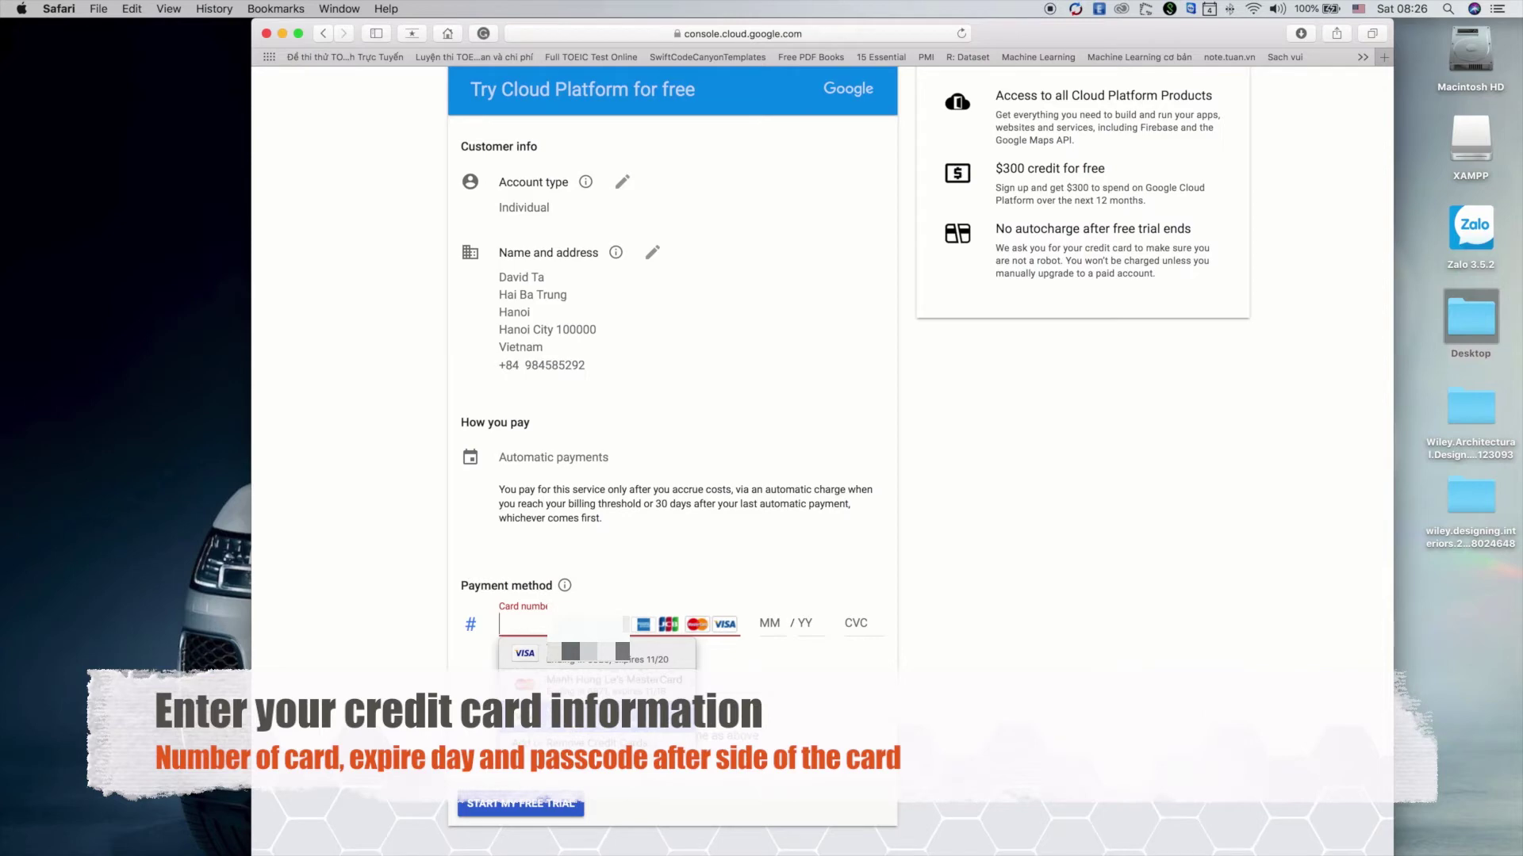
pyautogui.press('Return')
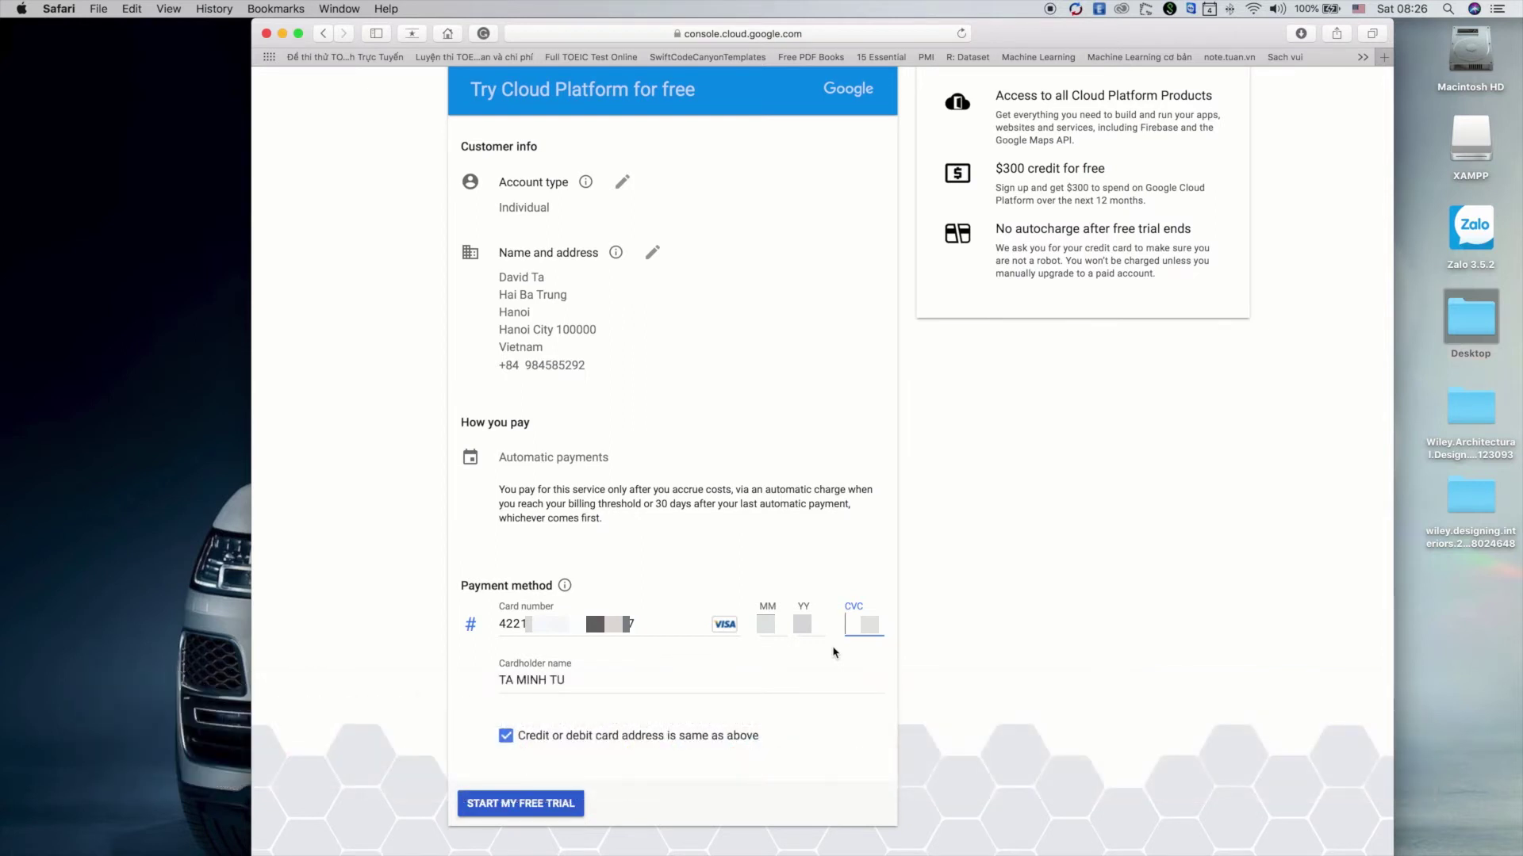
pyautogui.write('0')
# Submit the form to start the free trial, then open Marketplace from the console home
pyautogui.click(525, 807)
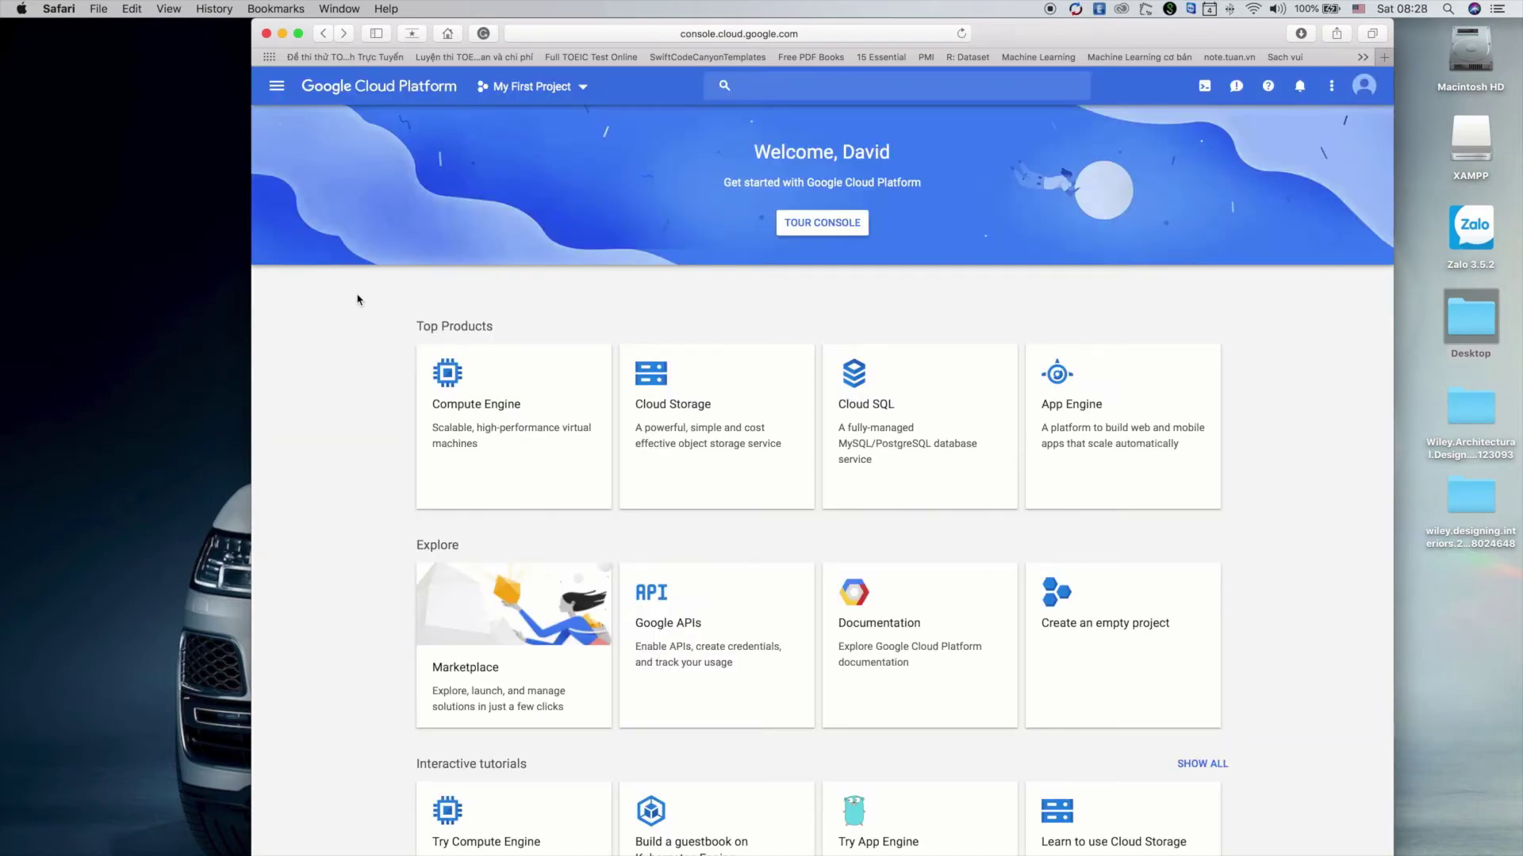
pyautogui.click(494, 638)
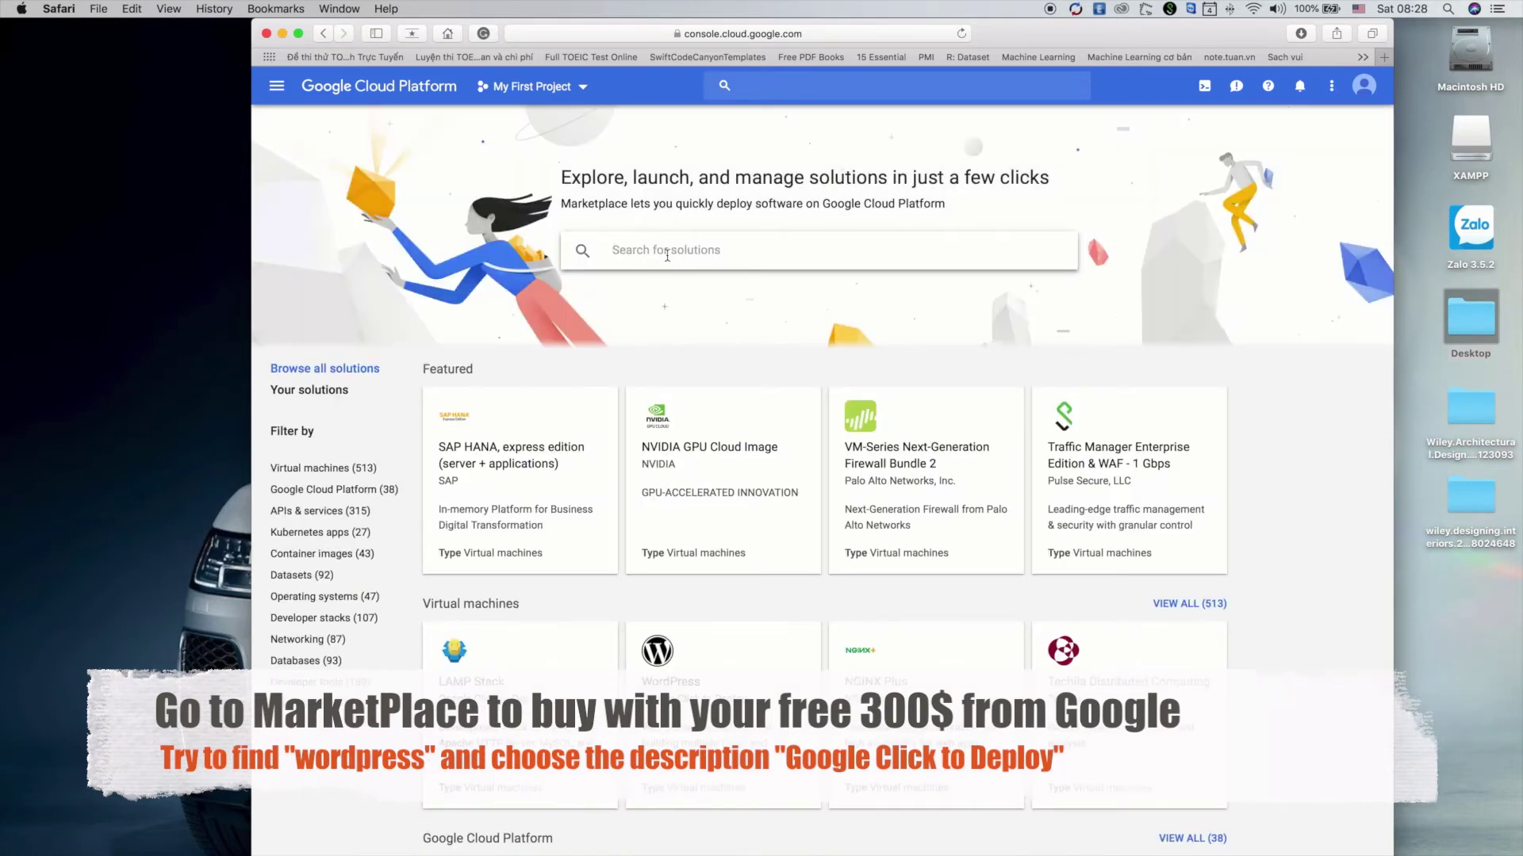
# Search Marketplace for 'wordpress' and open the WordPress listing by Google Click to Deploy
pyautogui.click(667, 251)
pyautogui.write('wordpress')
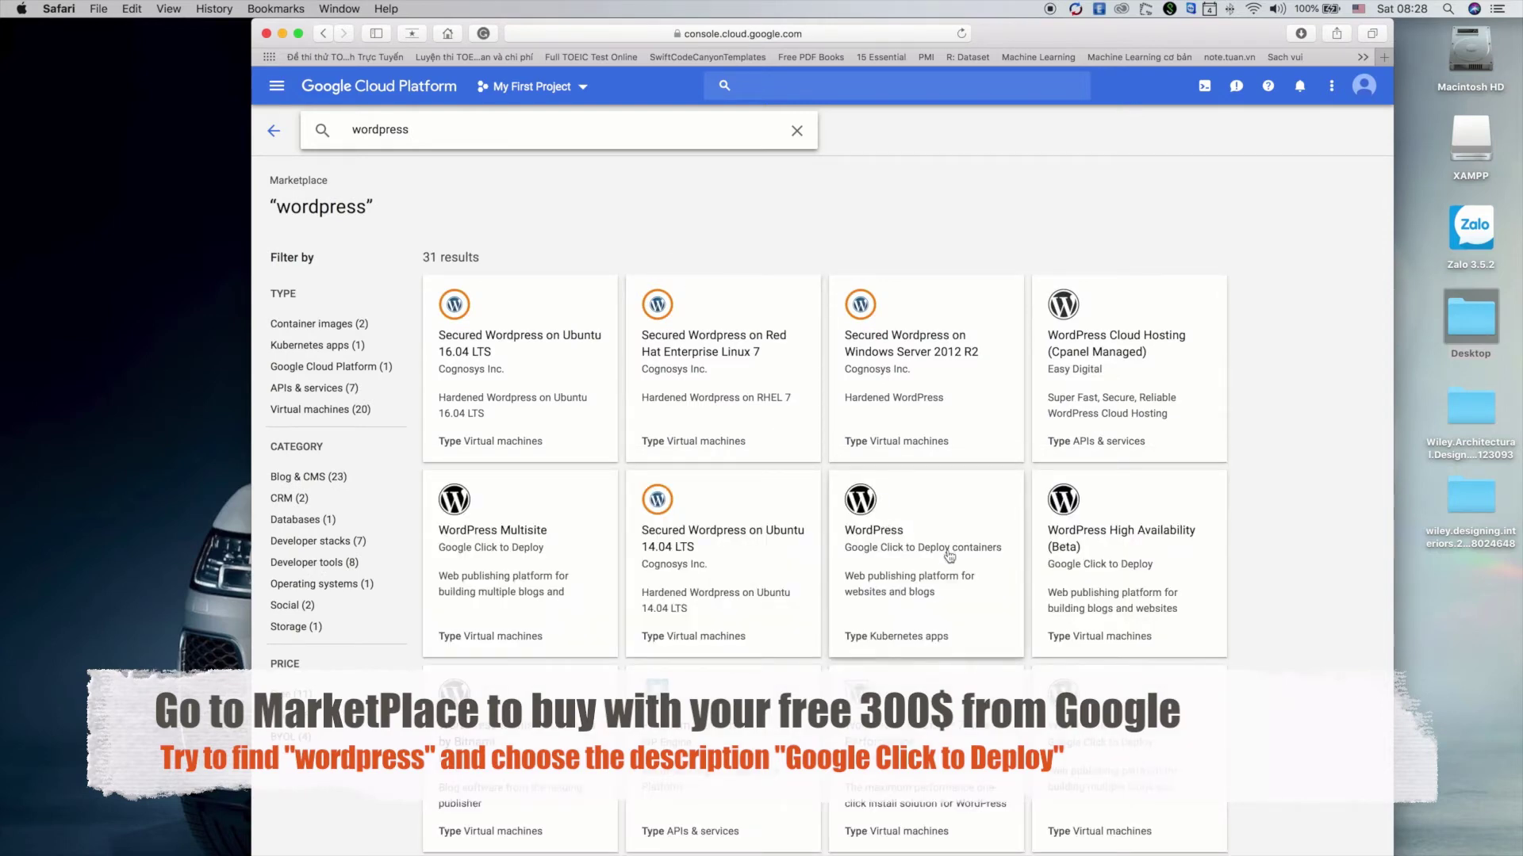
pyautogui.scroll(-3, 1095, 742)
pyautogui.scroll(3, 1095, 742)
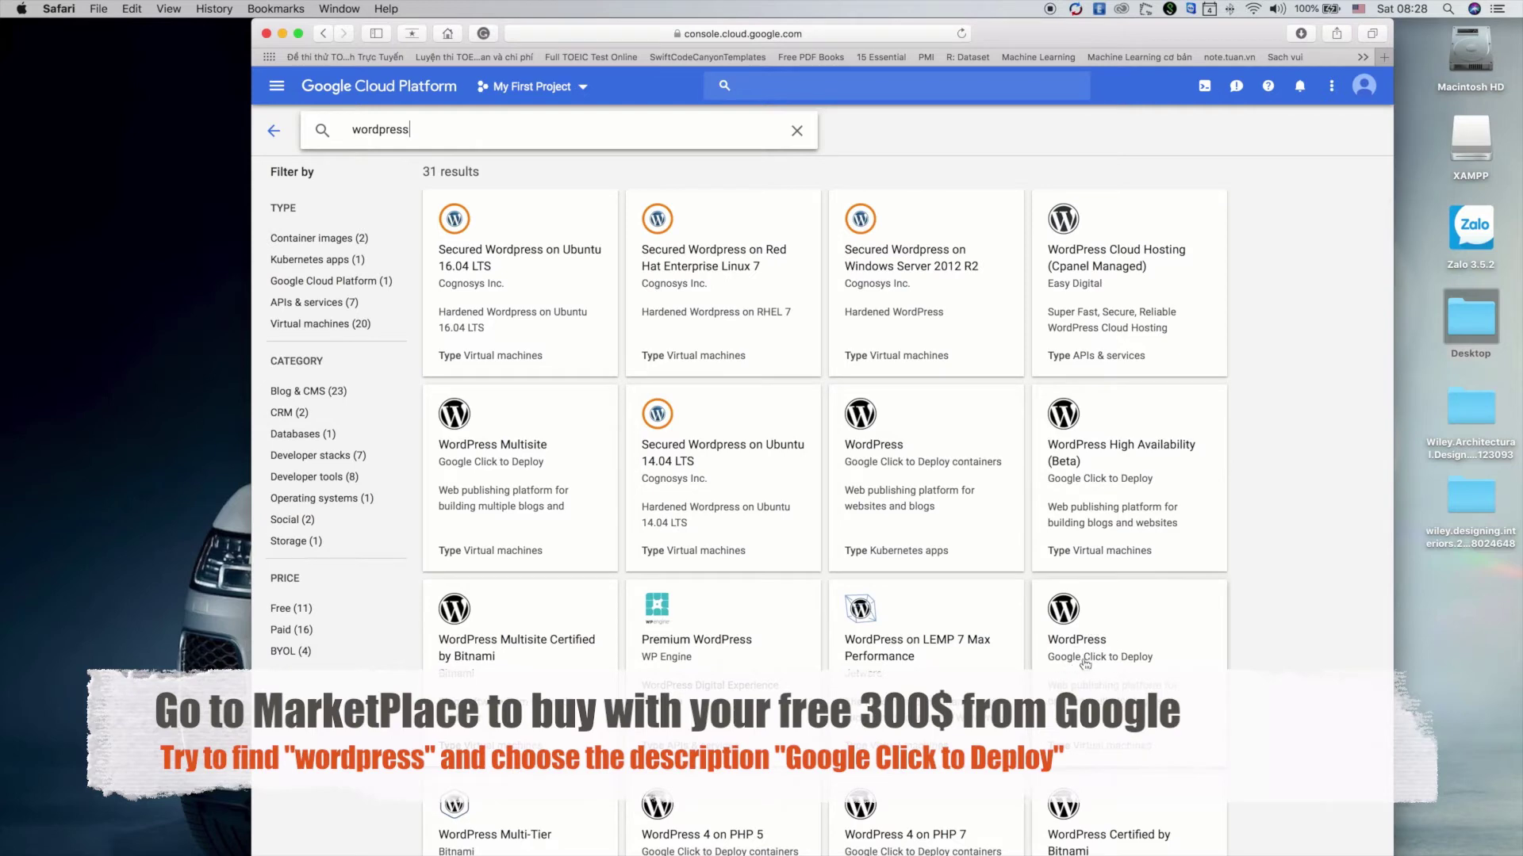
pyautogui.click(1099, 644)
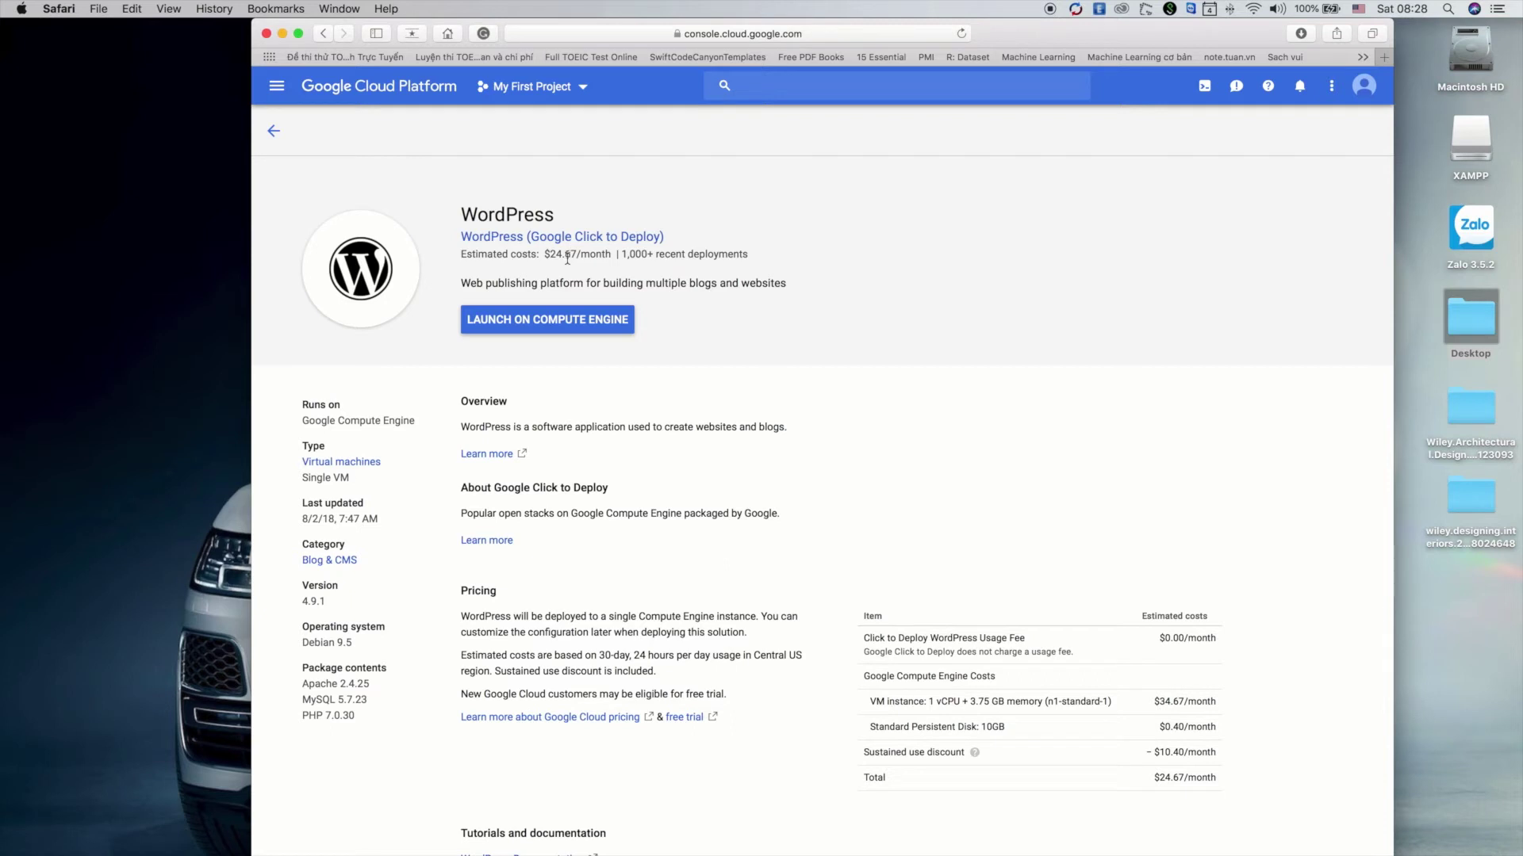
# Launch WordPress on Compute Engine, enabling billing and linking the project to the billing account
pyautogui.moveTo(306, 687); pyautogui.dragTo(341, 724)
pyautogui.click(343, 725)
pyautogui.click(552, 336)
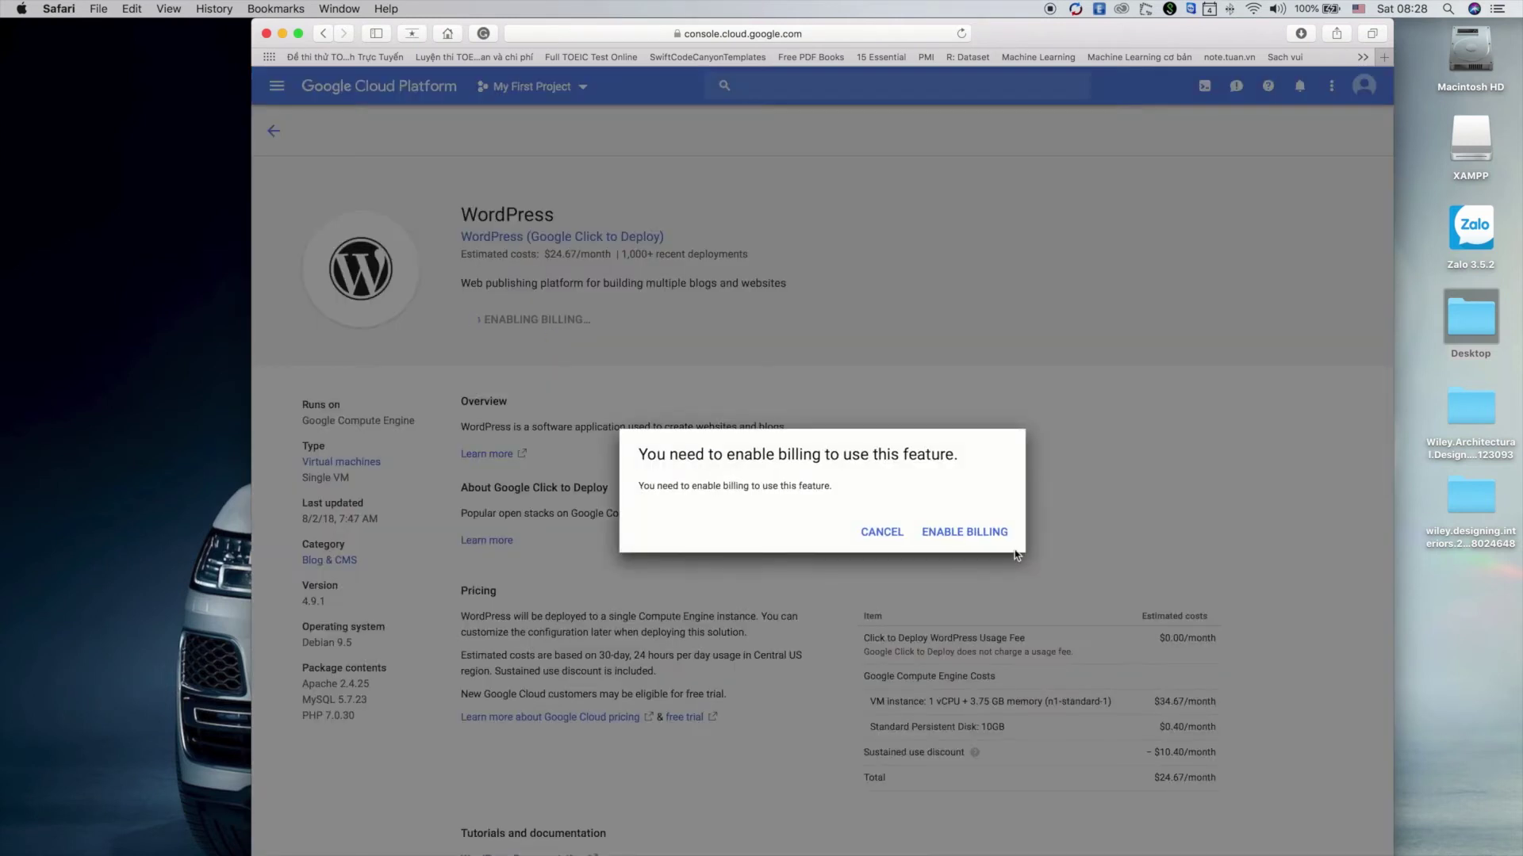
pyautogui.click(973, 533)
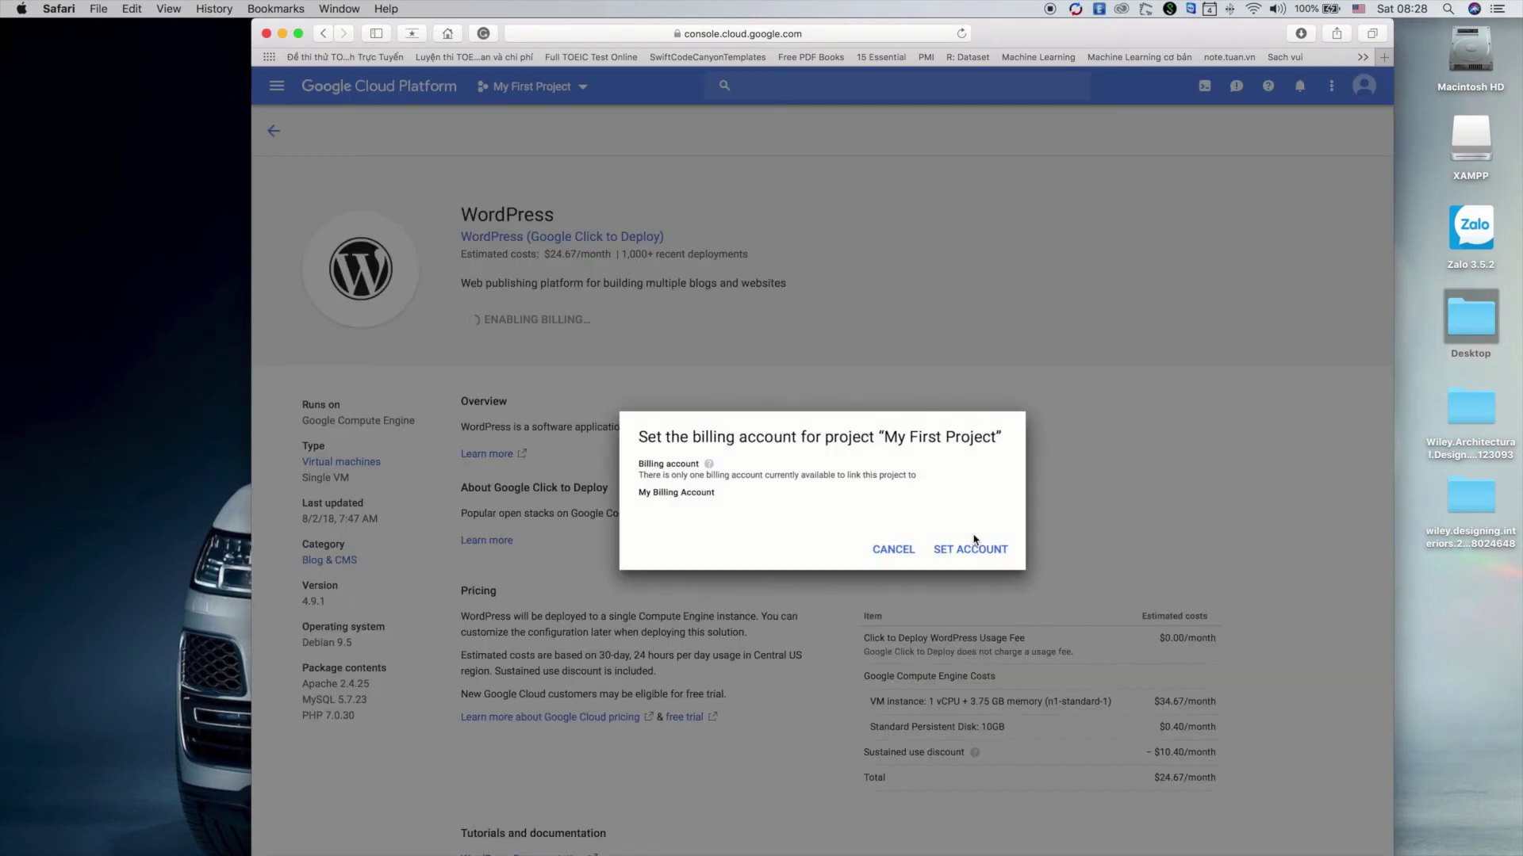
pyautogui.click(977, 555)
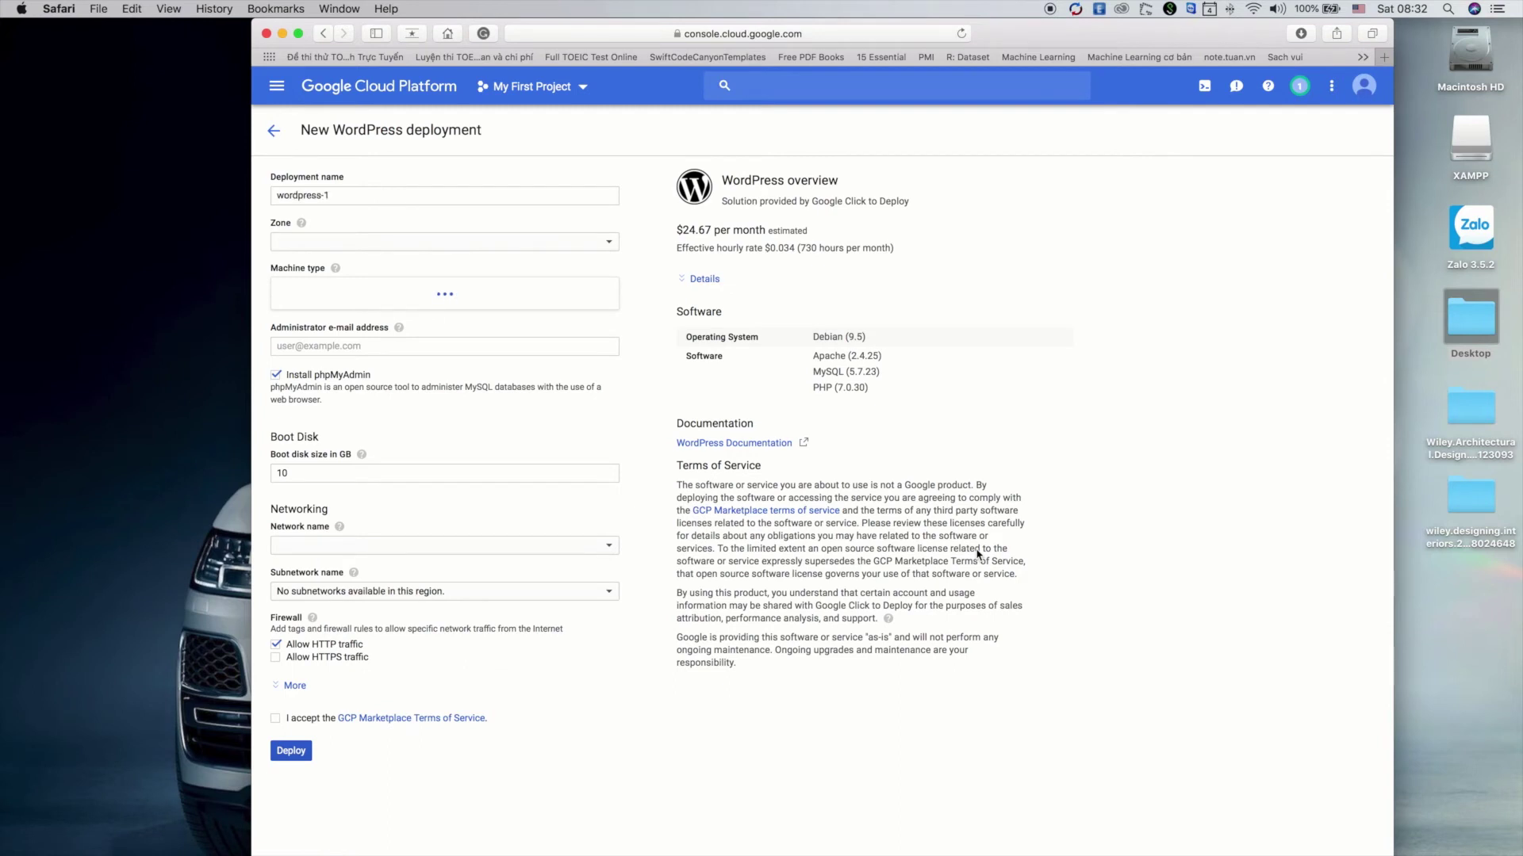
# Replace the name wordpress-1 with a custom -wordpress name and choose zone asia-south1-a
pyautogui.click(339, 198)
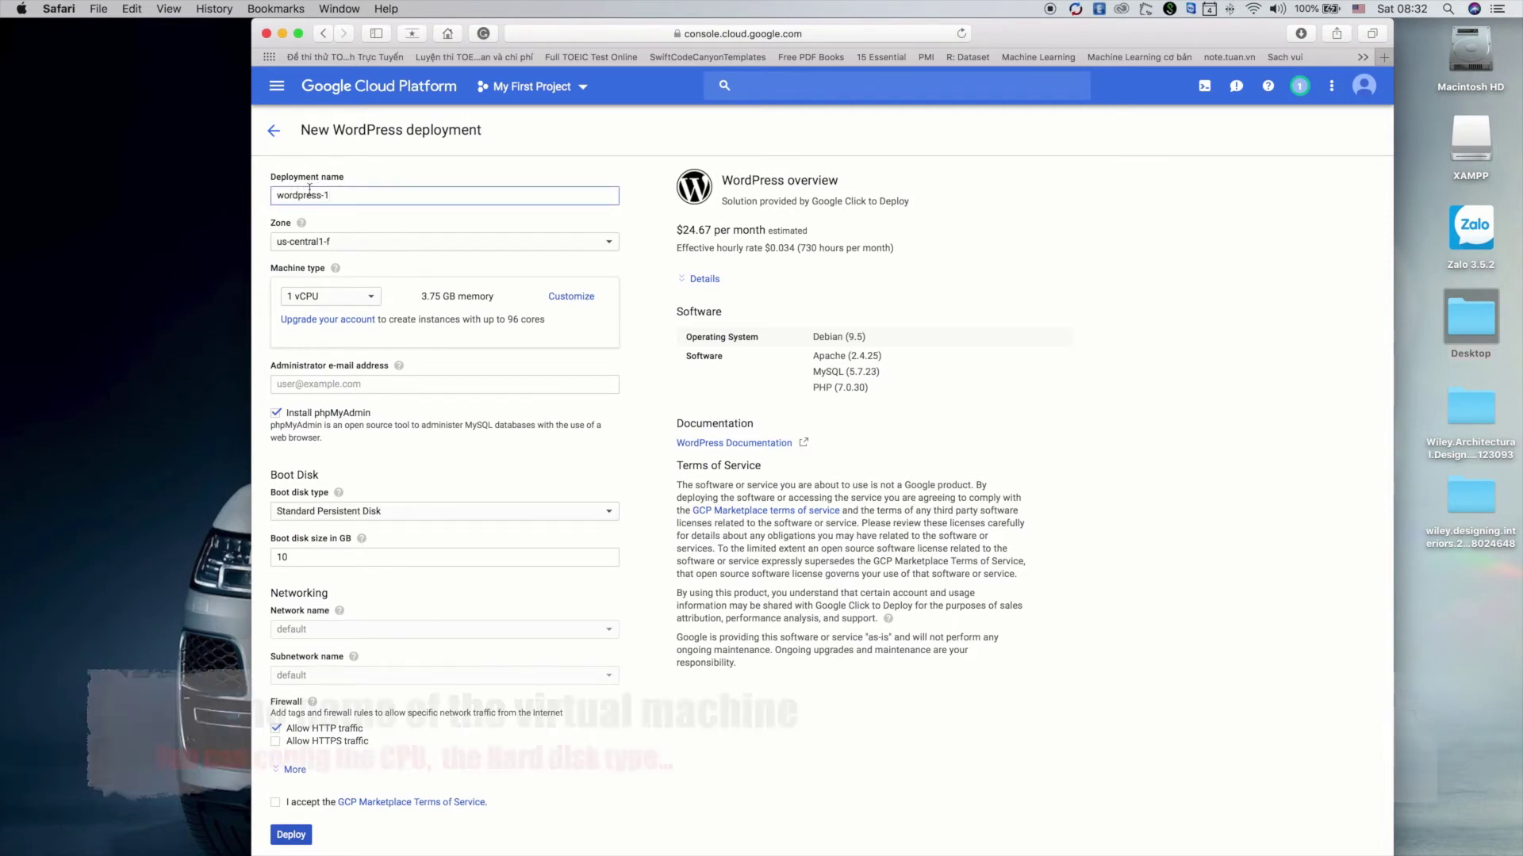
pyautogui.click(356, 196)
pyautogui.moveTo(356, 196); pyautogui.dragTo(253, 194)
pyautogui.write('davidta-w')
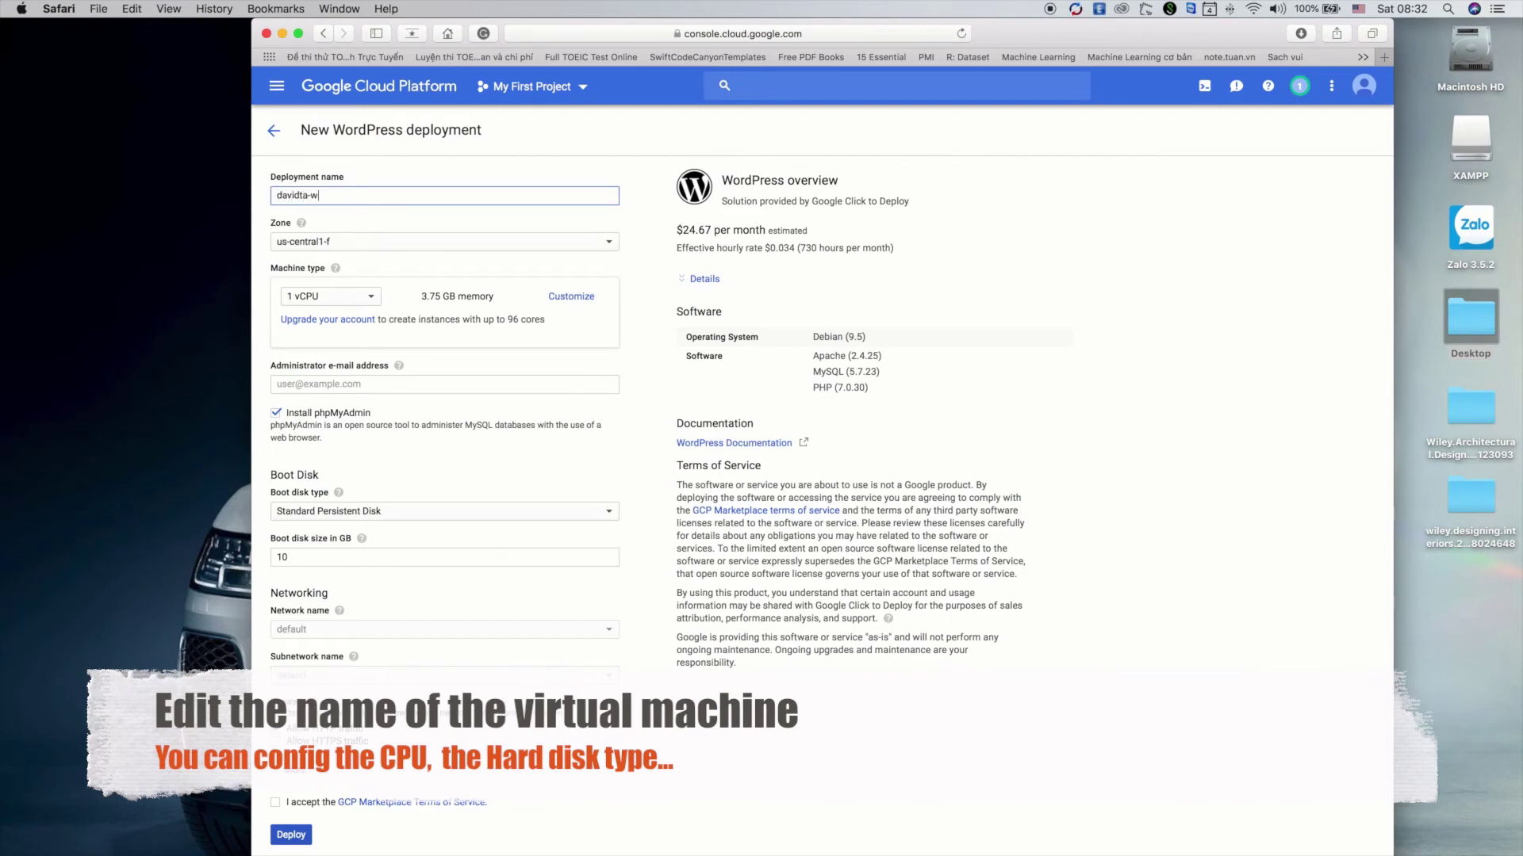
pyautogui.write('ordpress')
pyautogui.press('Tab')
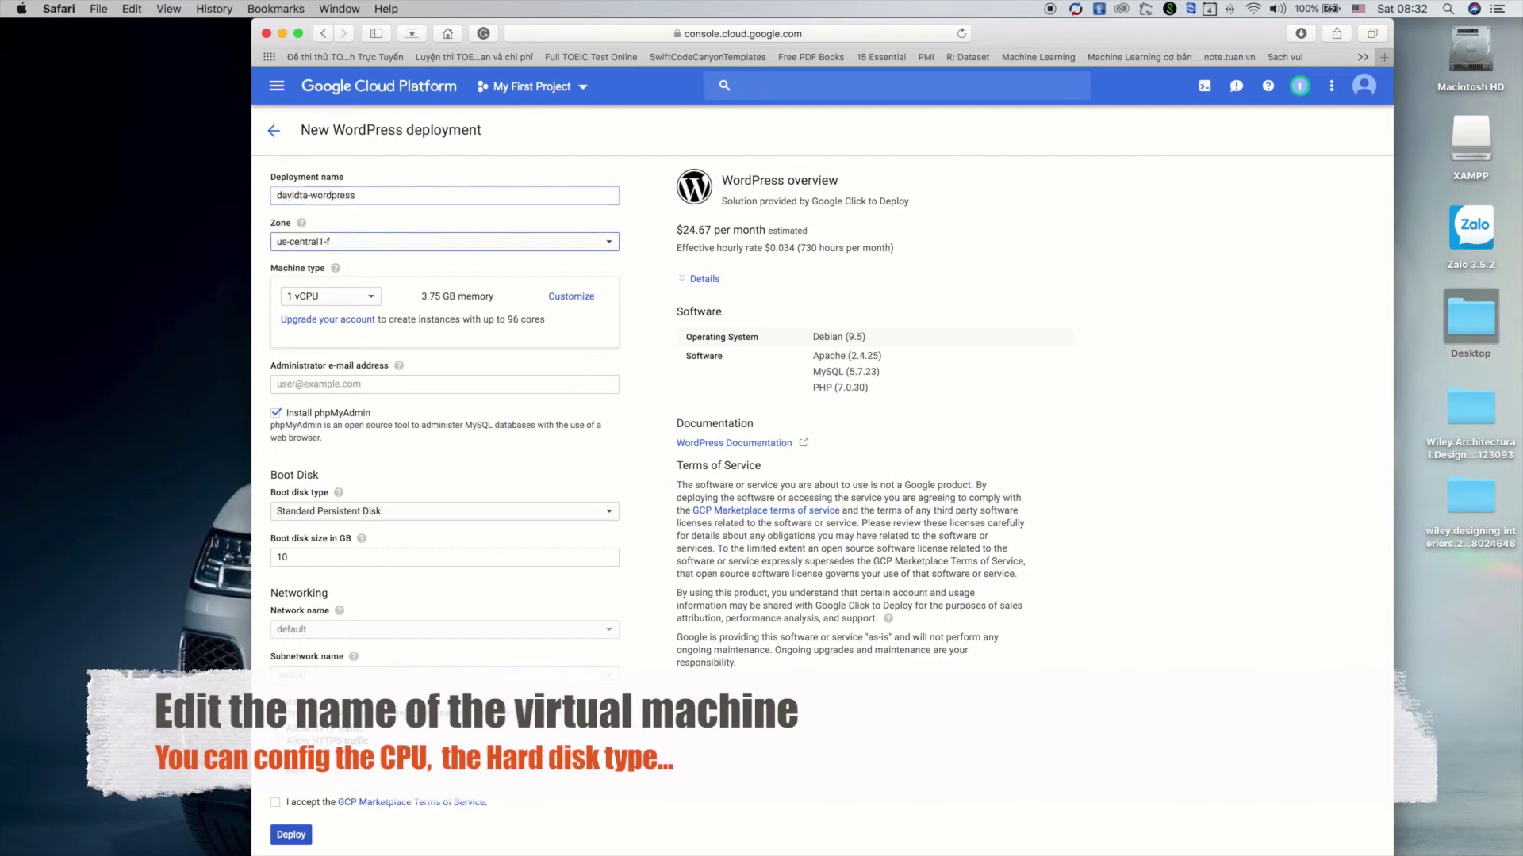
pyautogui.click(411, 241)
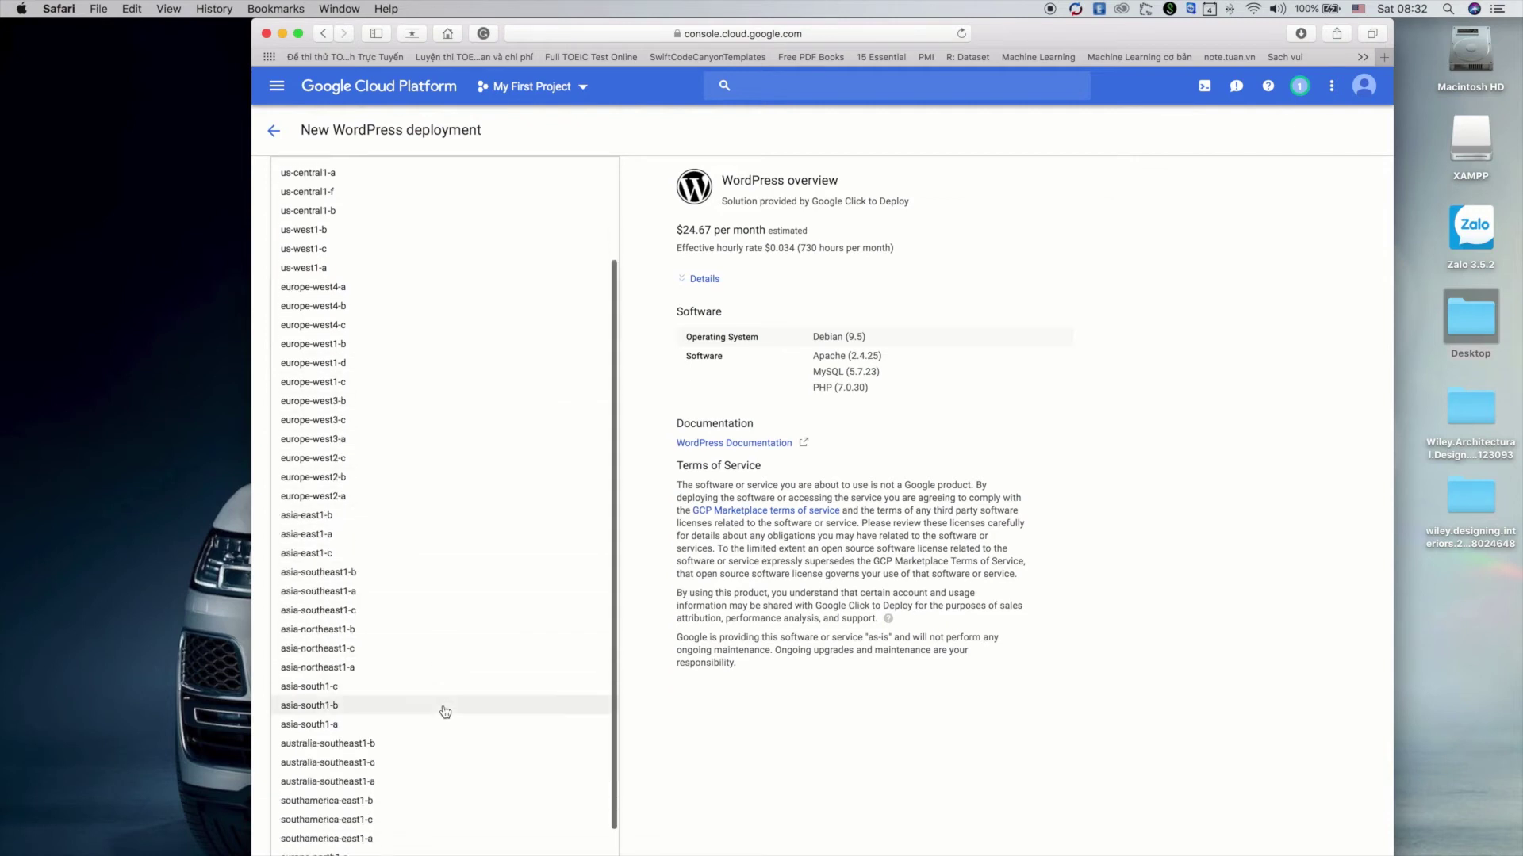
pyautogui.scroll(-2, 343, 622)
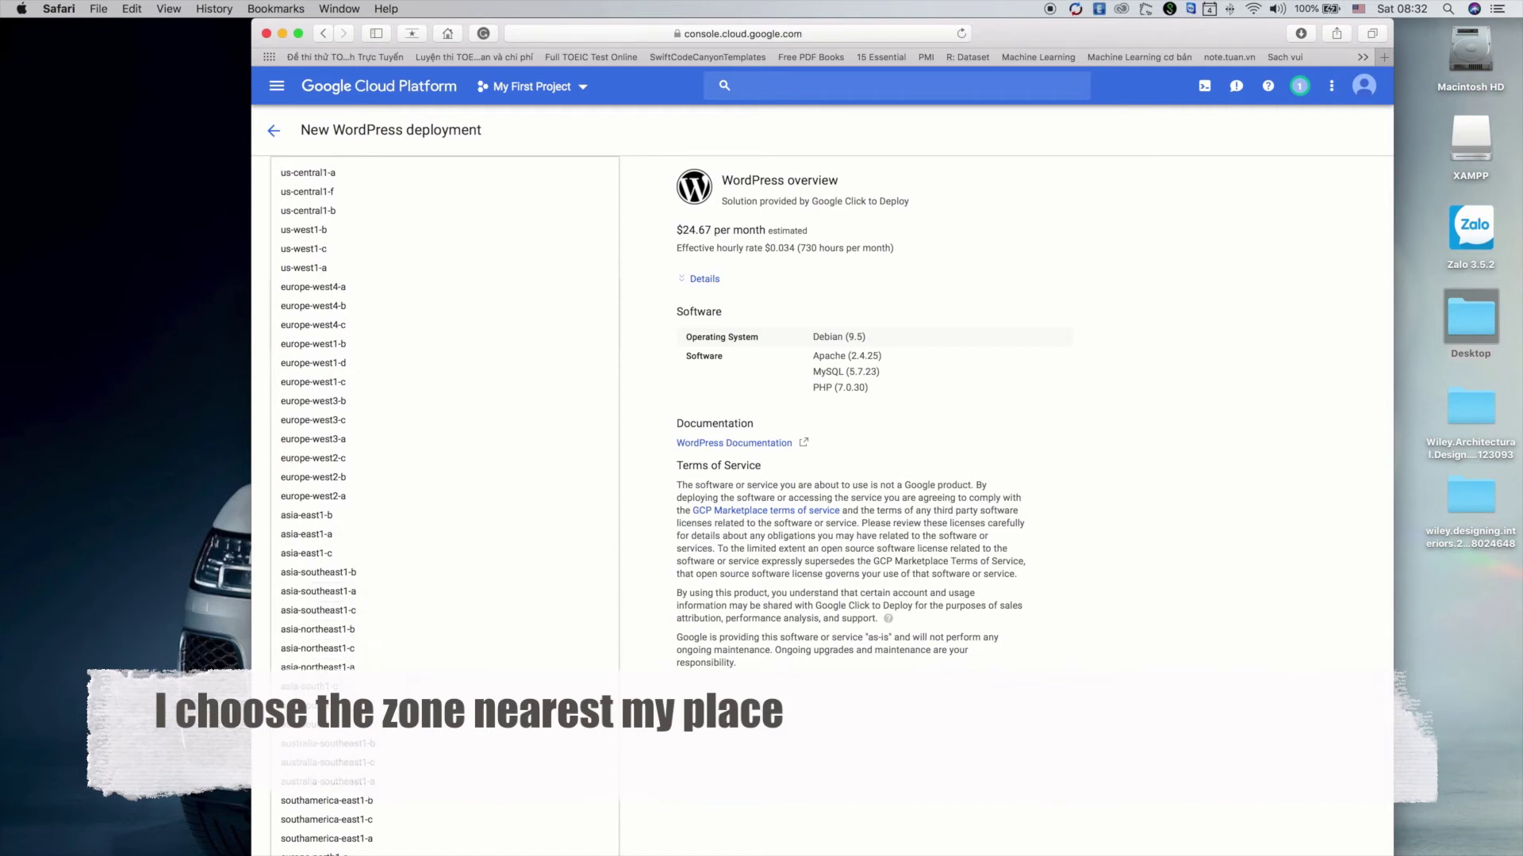
pyautogui.click(309, 724)
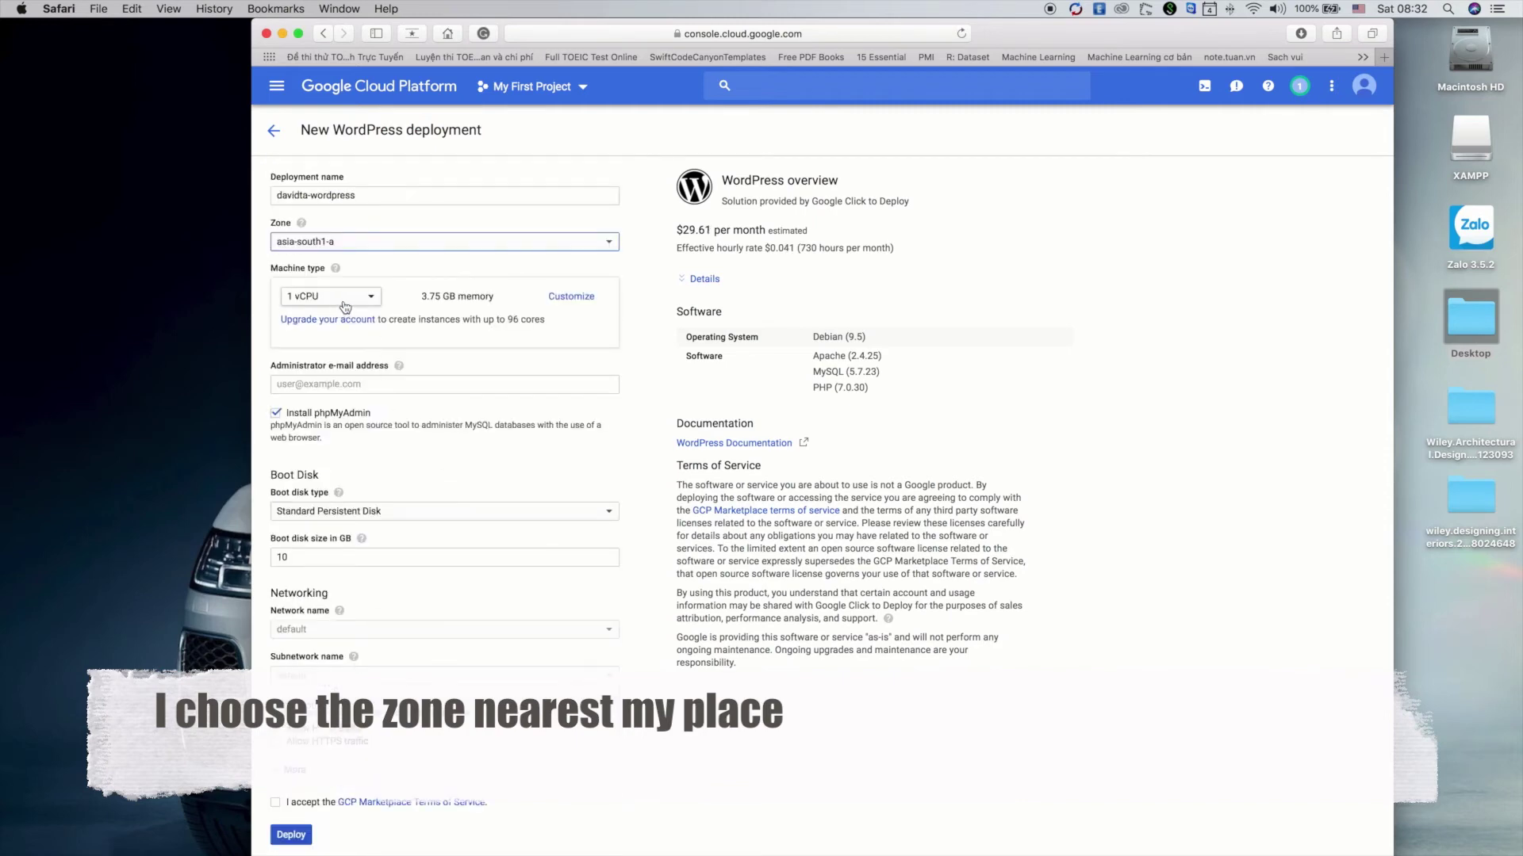
# Customize the machine to 1.75 GB memory and enter the administrator e-mail address
pyautogui.click(581, 299)
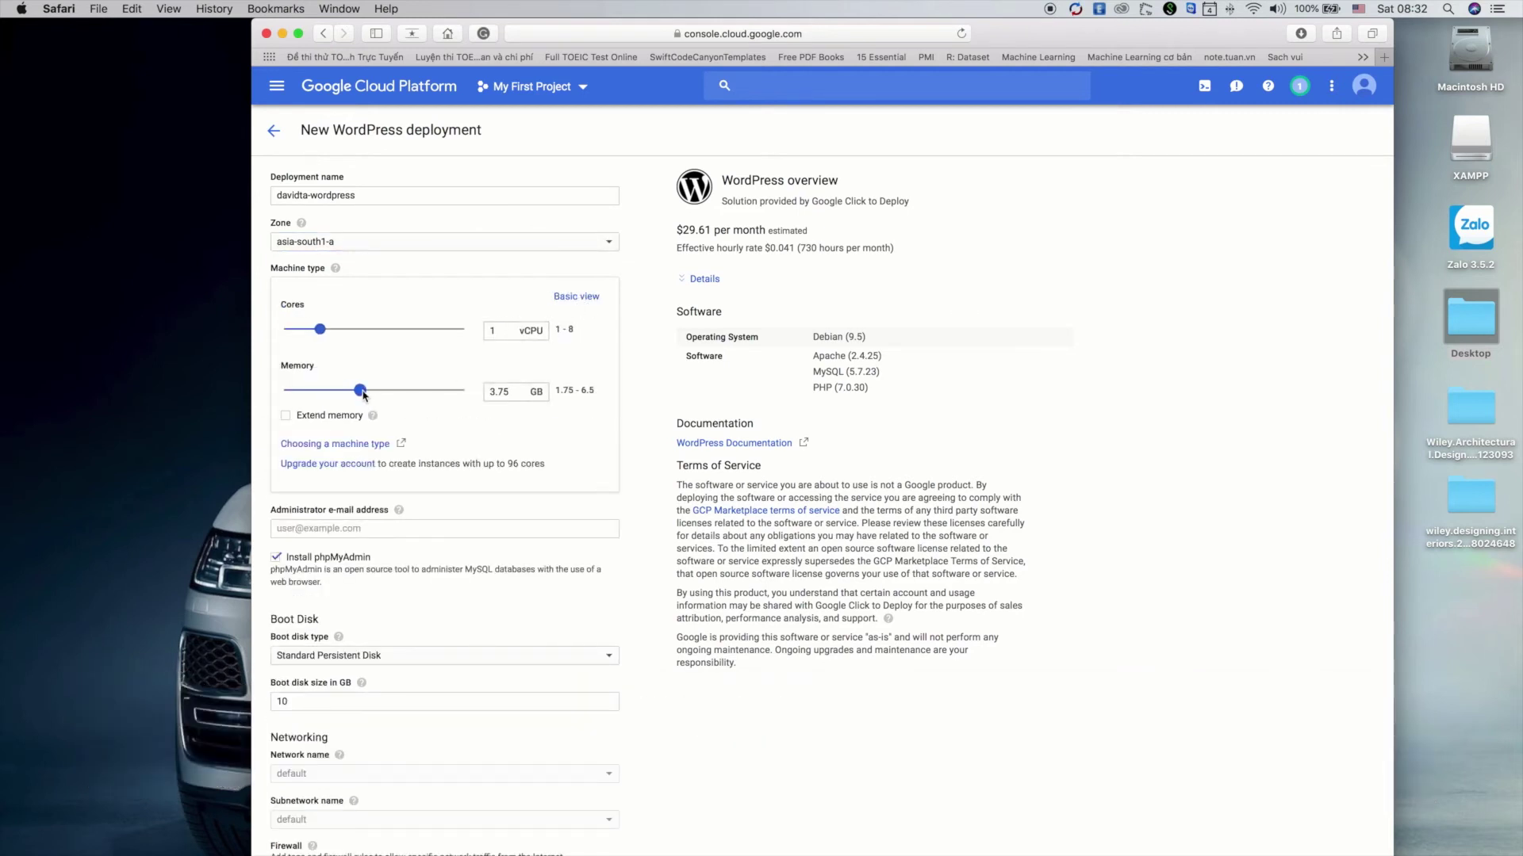
pyautogui.doubleClick(495, 392)
pyautogui.write('1.75')
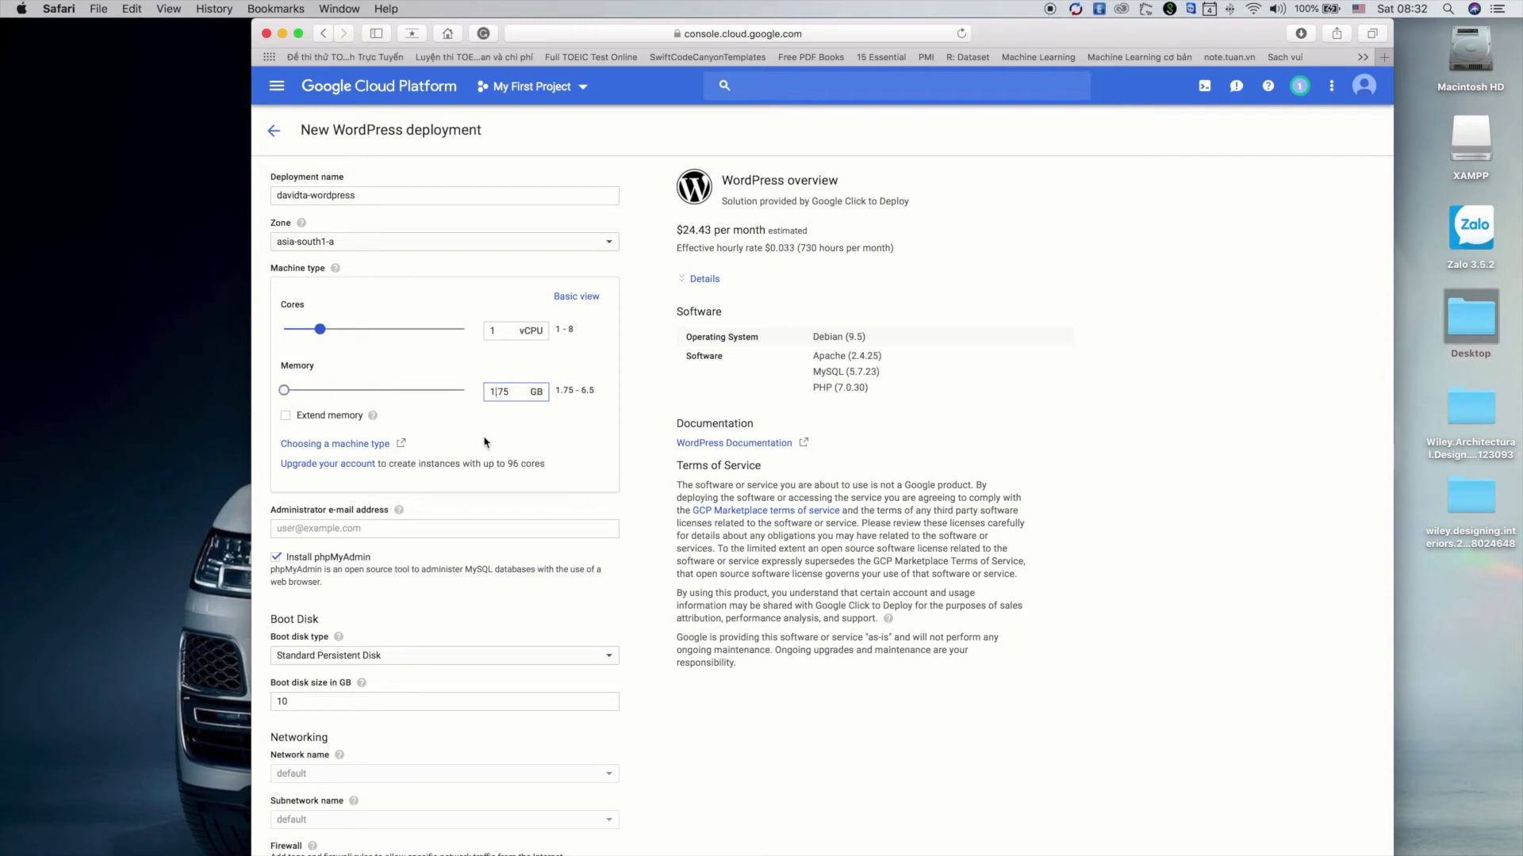
pyautogui.click(456, 529)
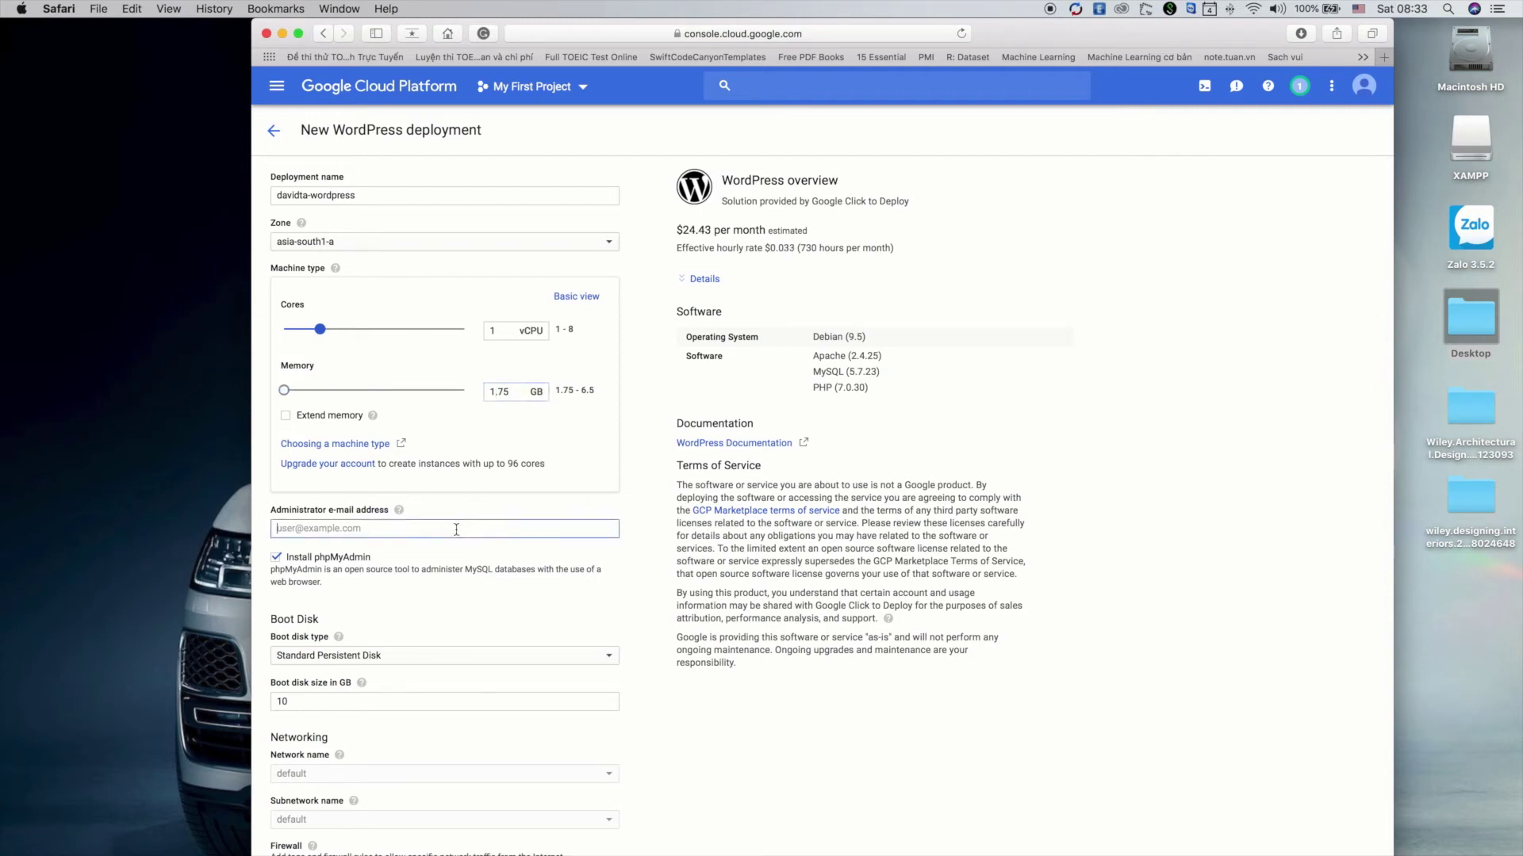
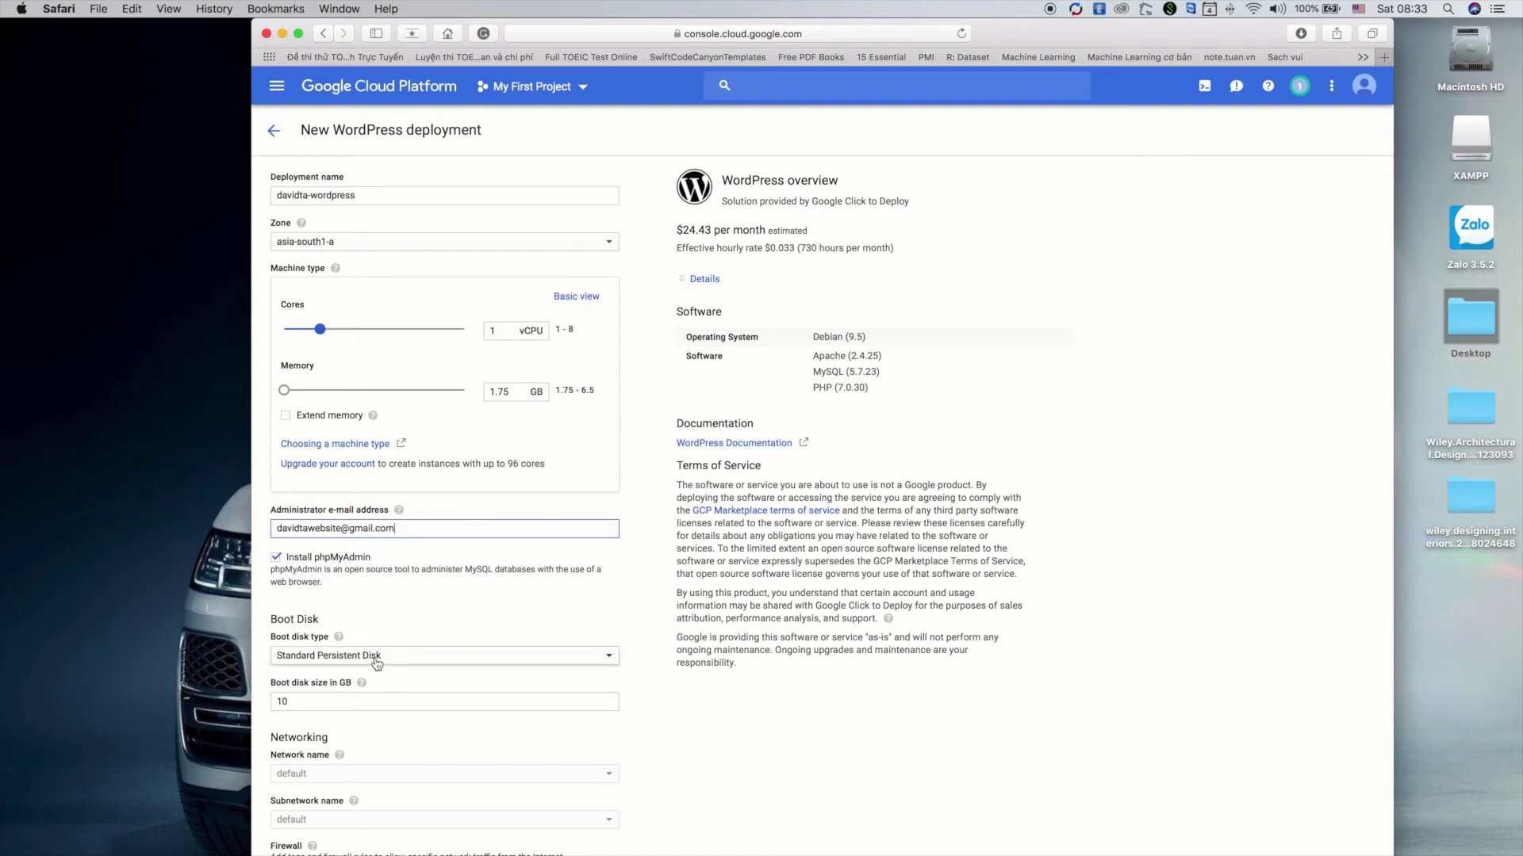
# Use an SSD Persistent Disk for boot, allow HTTPS traffic, and reveal extra networking options
pyautogui.click(372, 663)
pyautogui.click(361, 642)
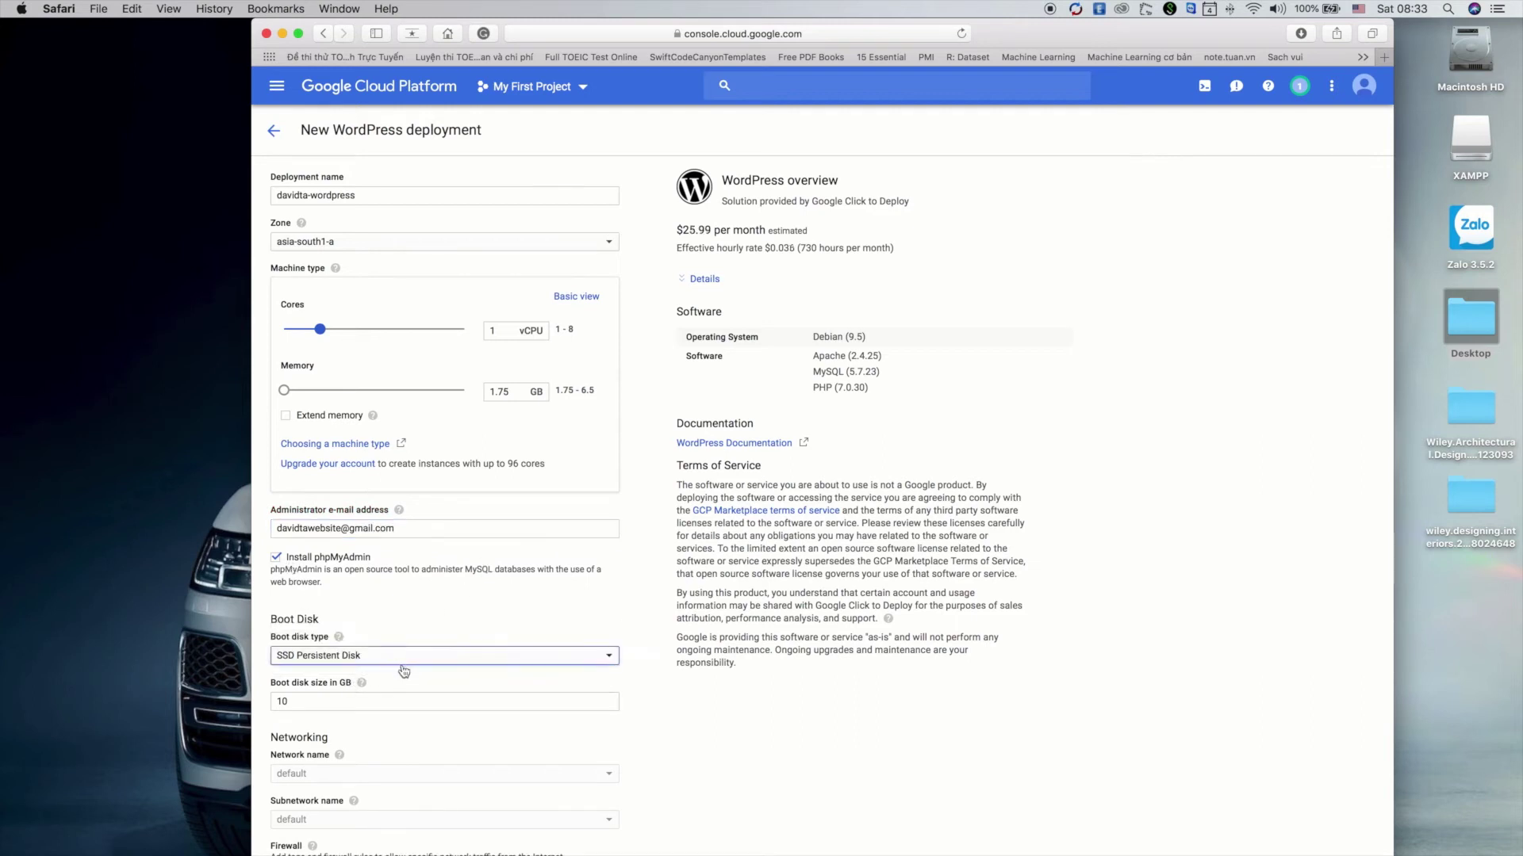
pyautogui.scroll(-2, 317, 651)
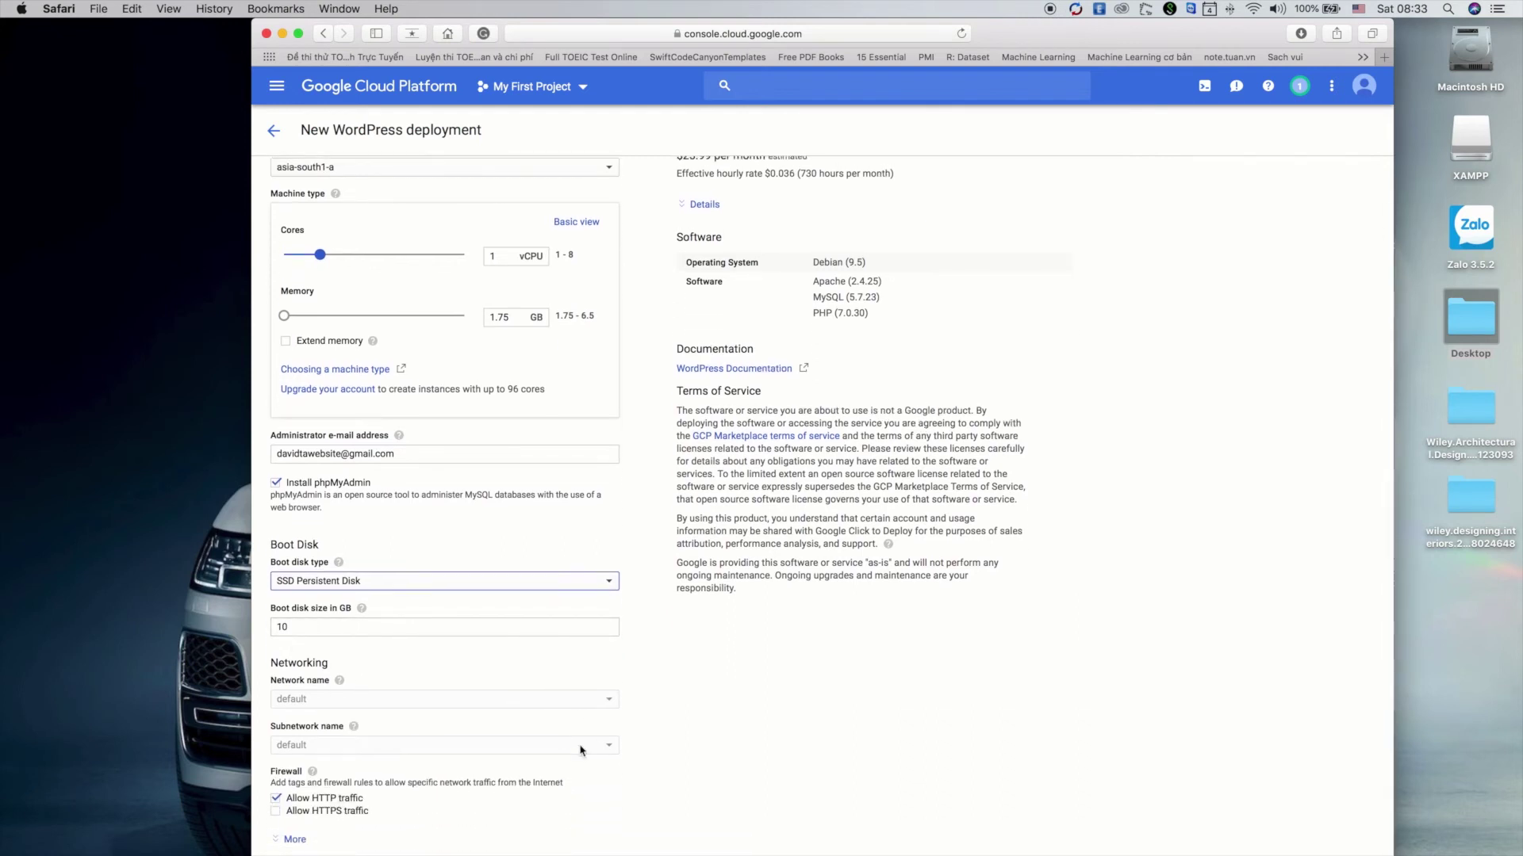
pyautogui.click(285, 817)
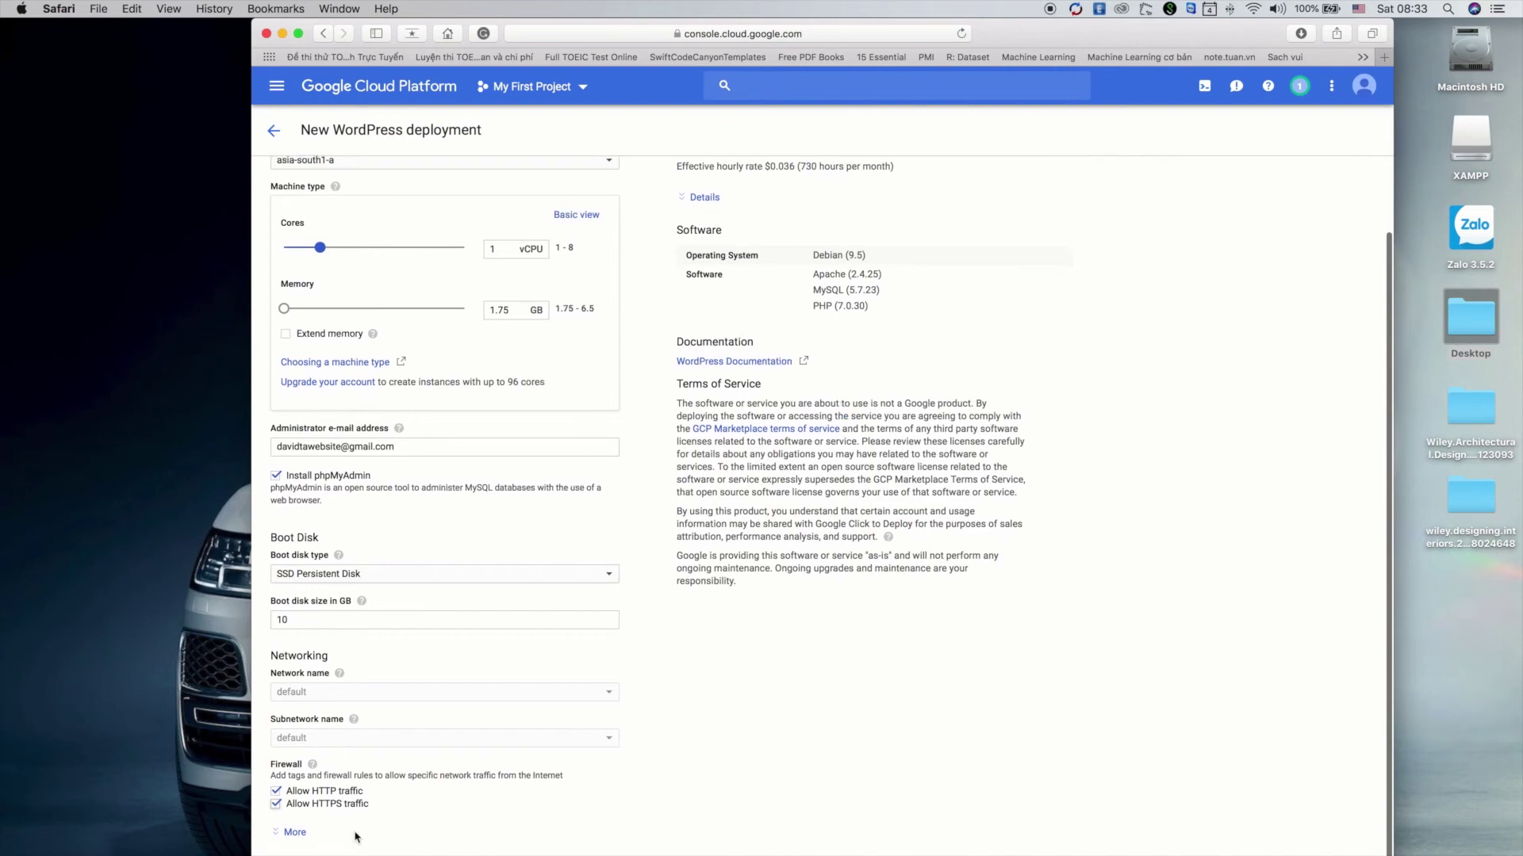
pyautogui.click(287, 840)
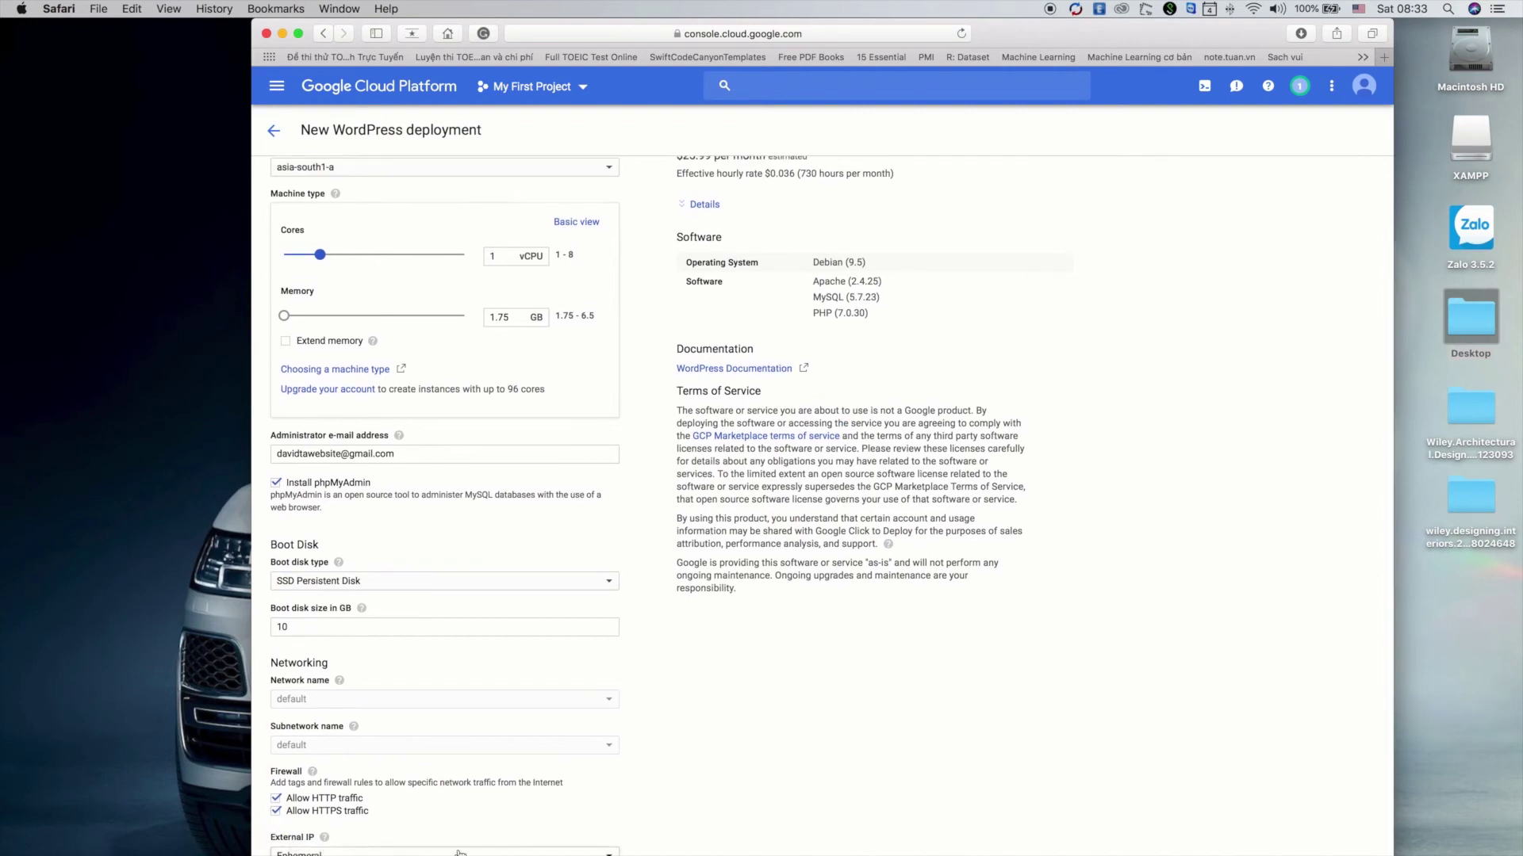
pyautogui.scroll(-4, 282, 847)
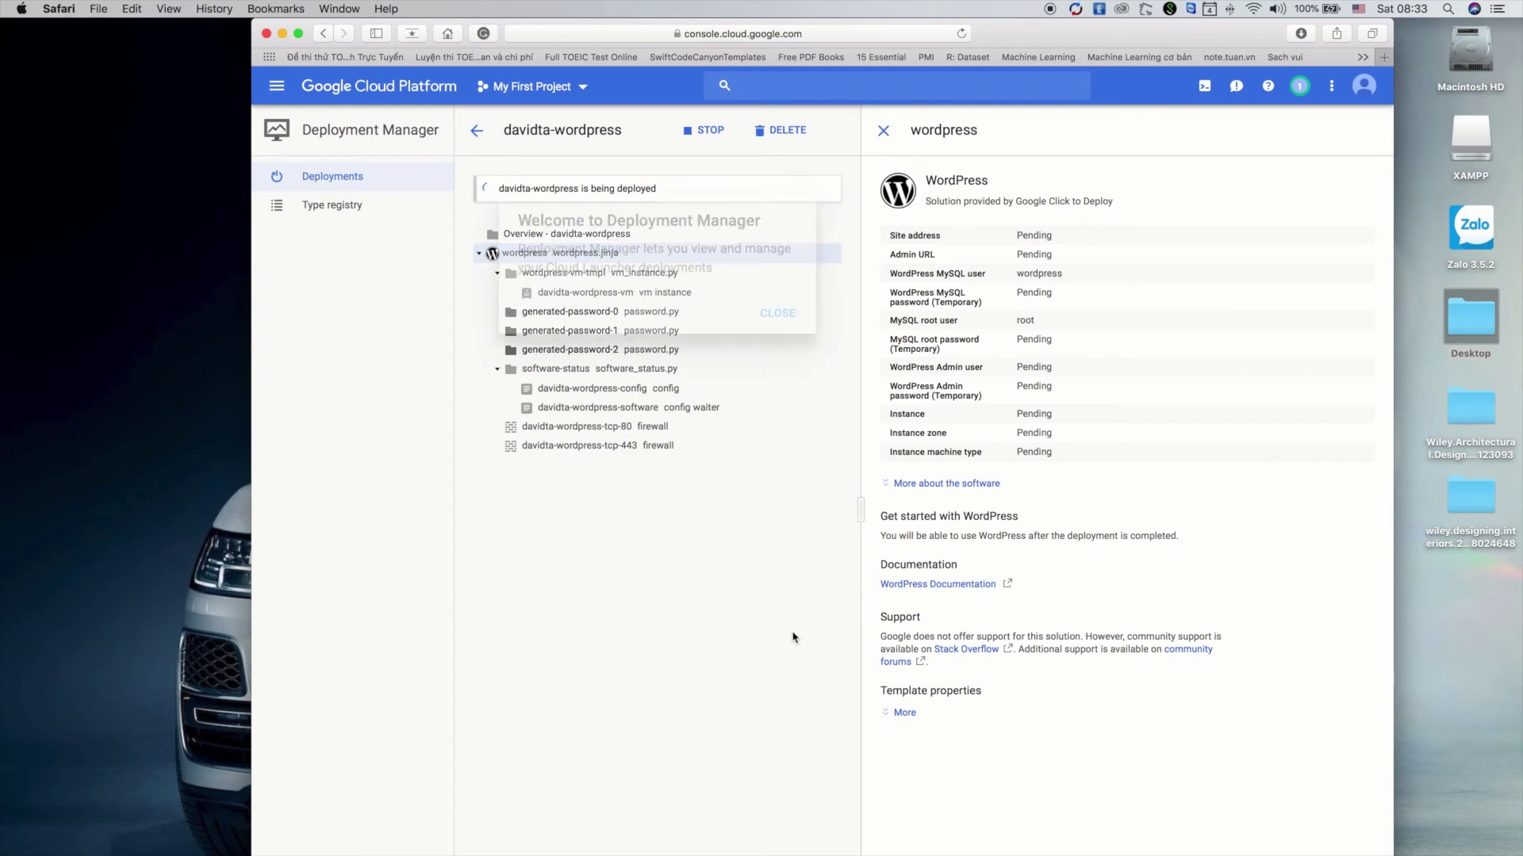
# Dismiss the Deployment Manager welcome and wait for the WordPress deployment to finish
pyautogui.click(778, 314)
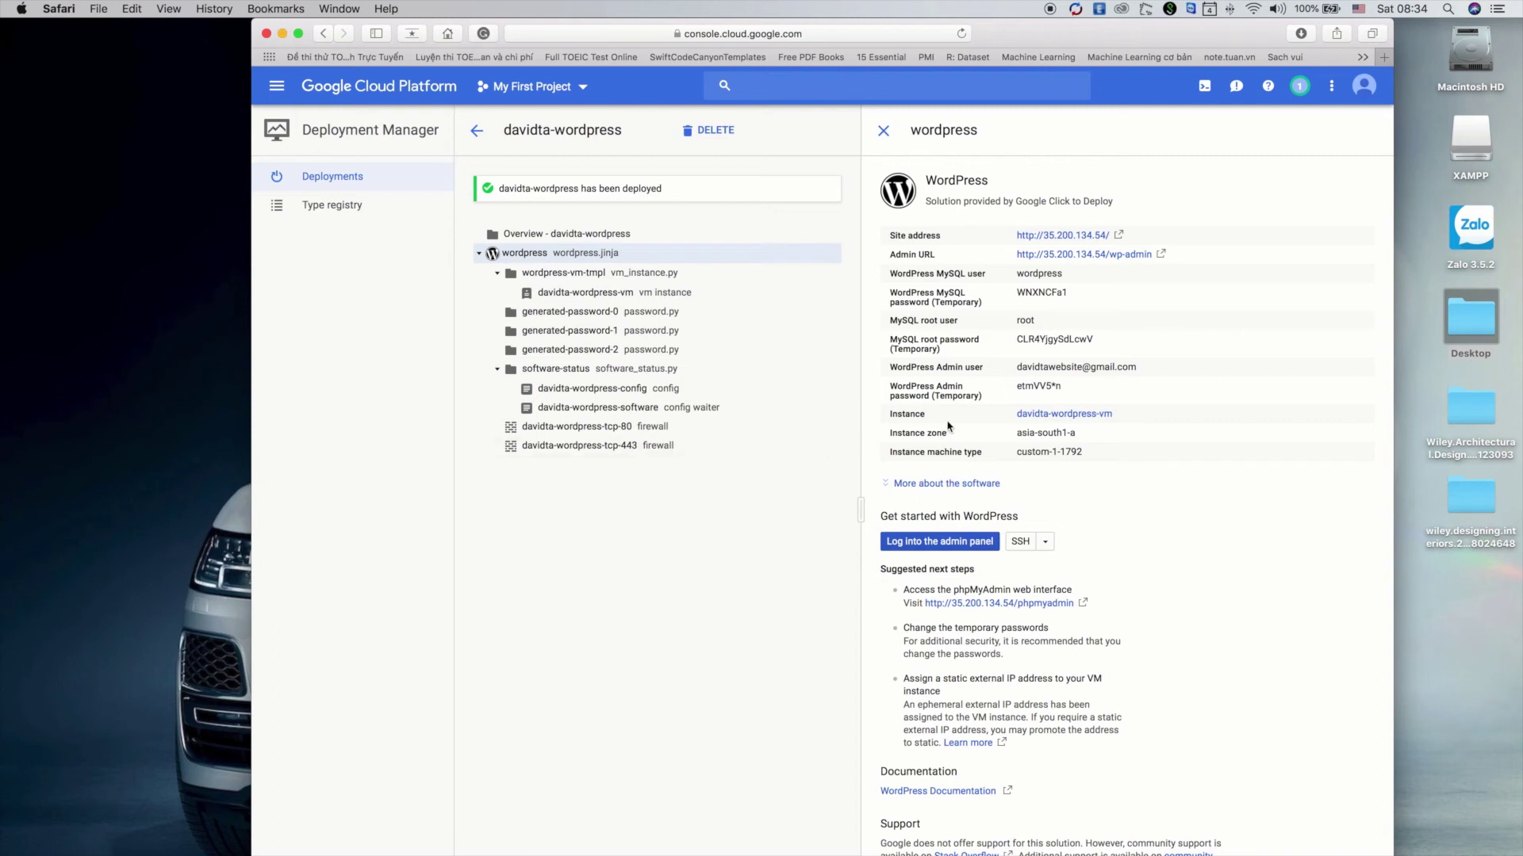
# Open the live WordPress site from its Site address link and look over the page
pyautogui.scroll(-1, 963, 420)
pyautogui.scroll(1, 964, 418)
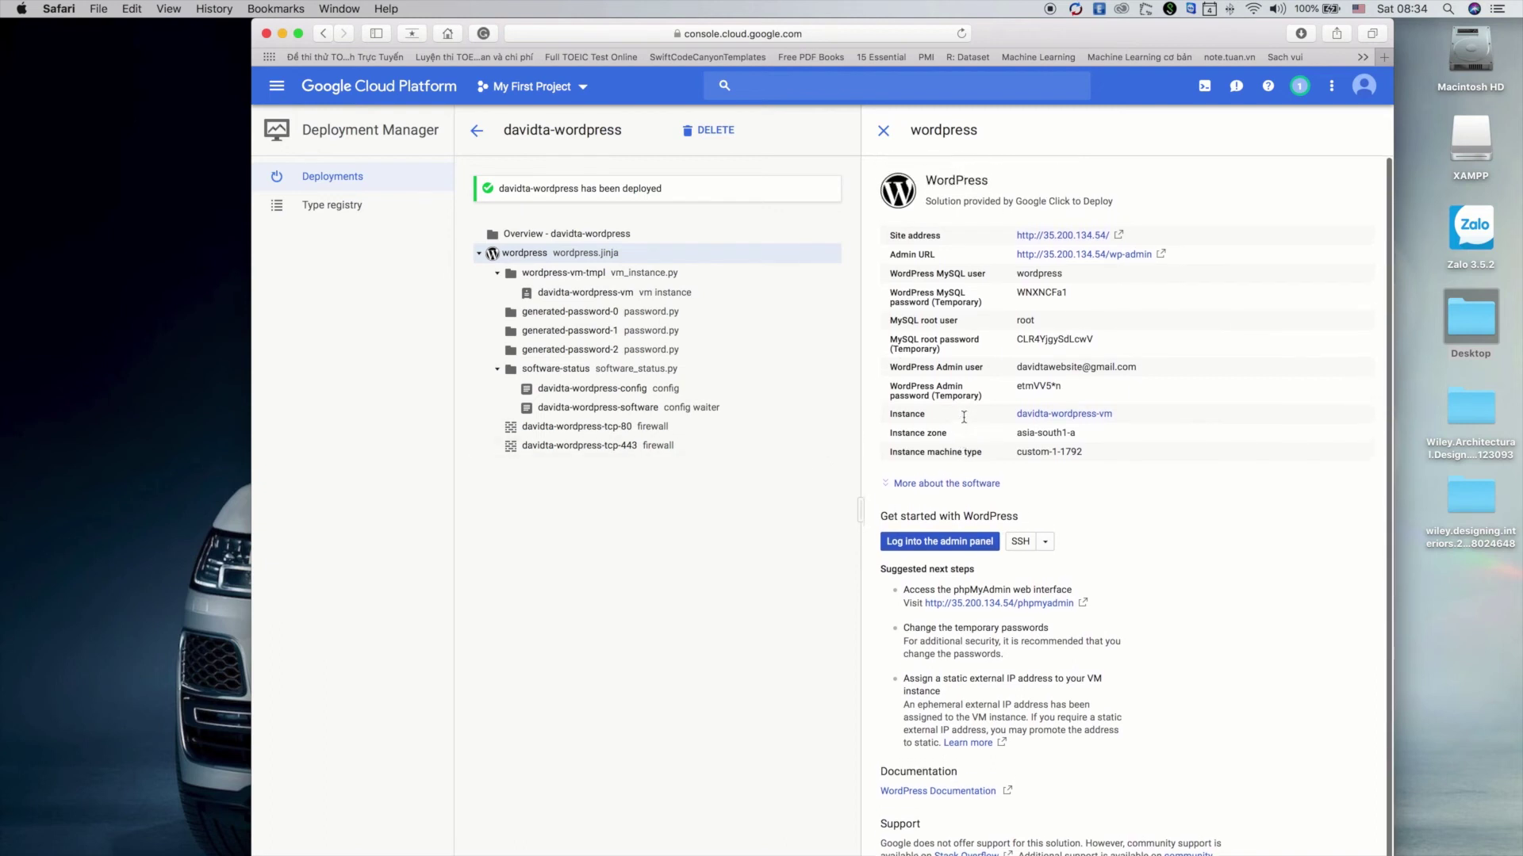
pyautogui.click(1070, 239)
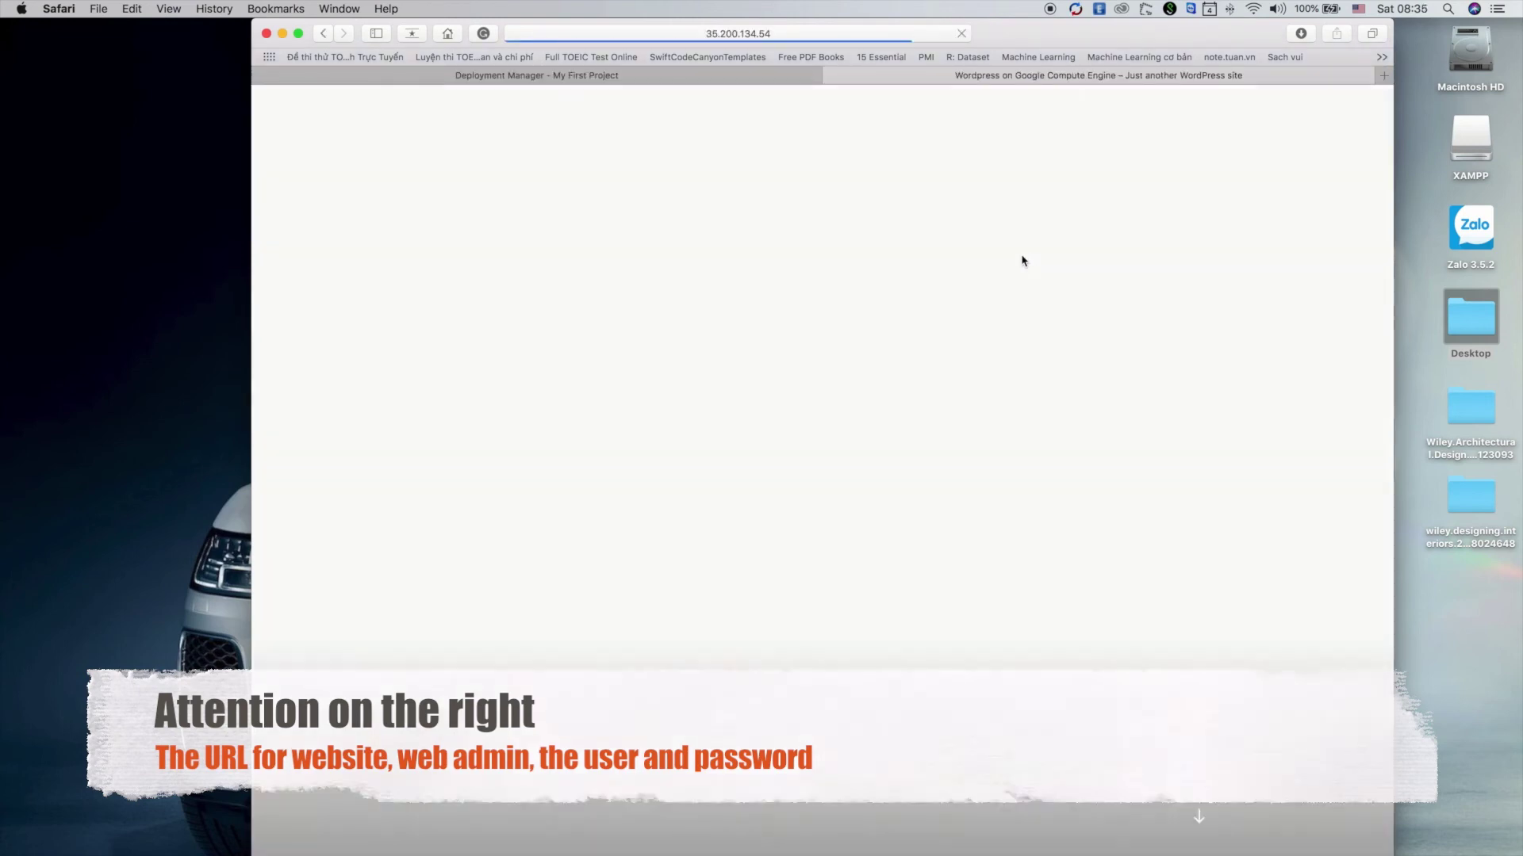
pyautogui.scroll(-10, 867, 581)
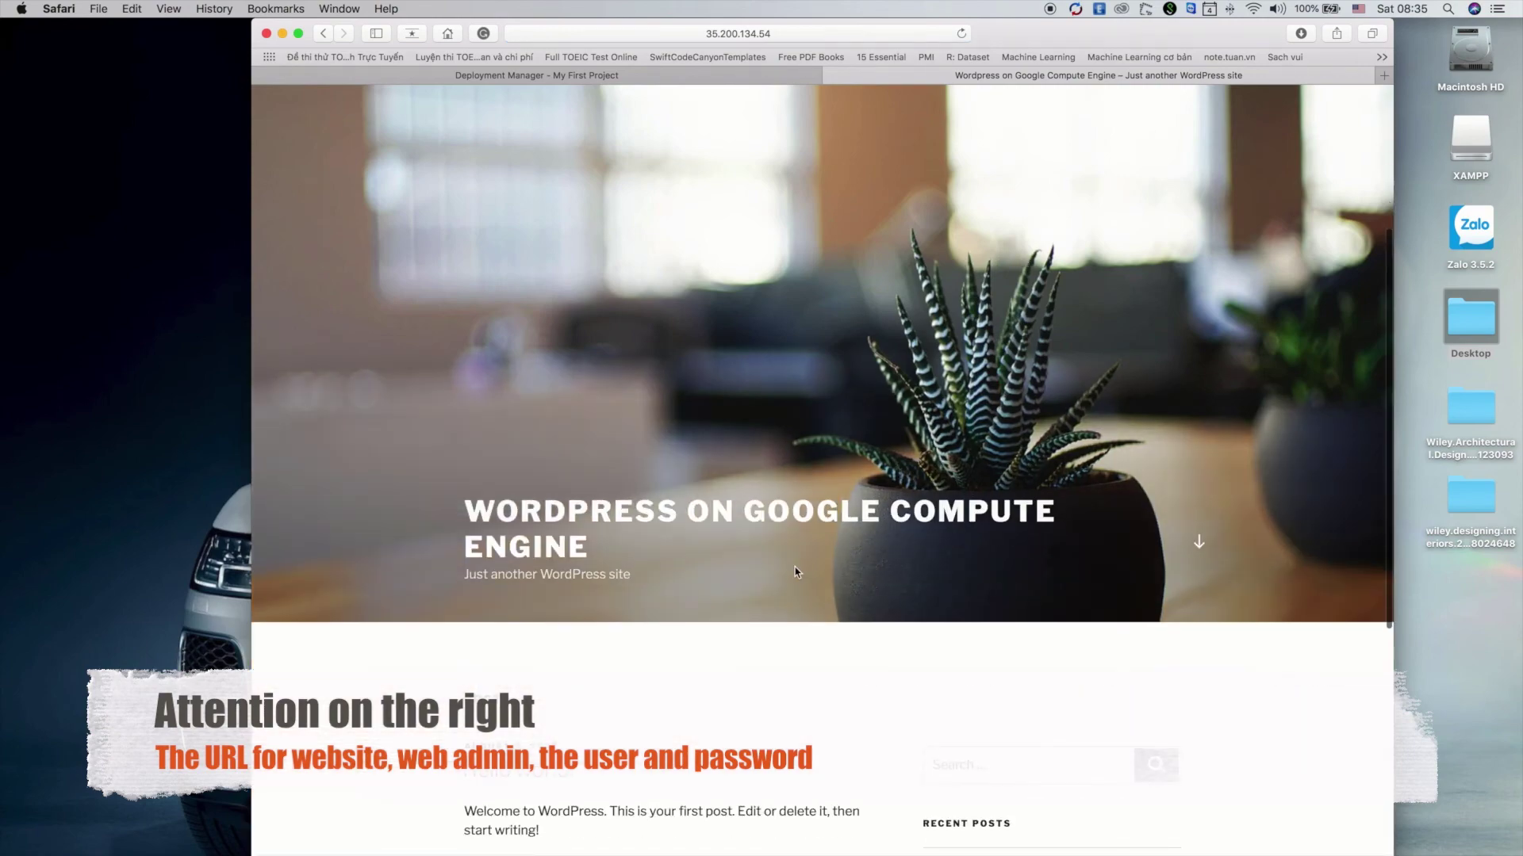
pyautogui.scroll(10, 796, 572)
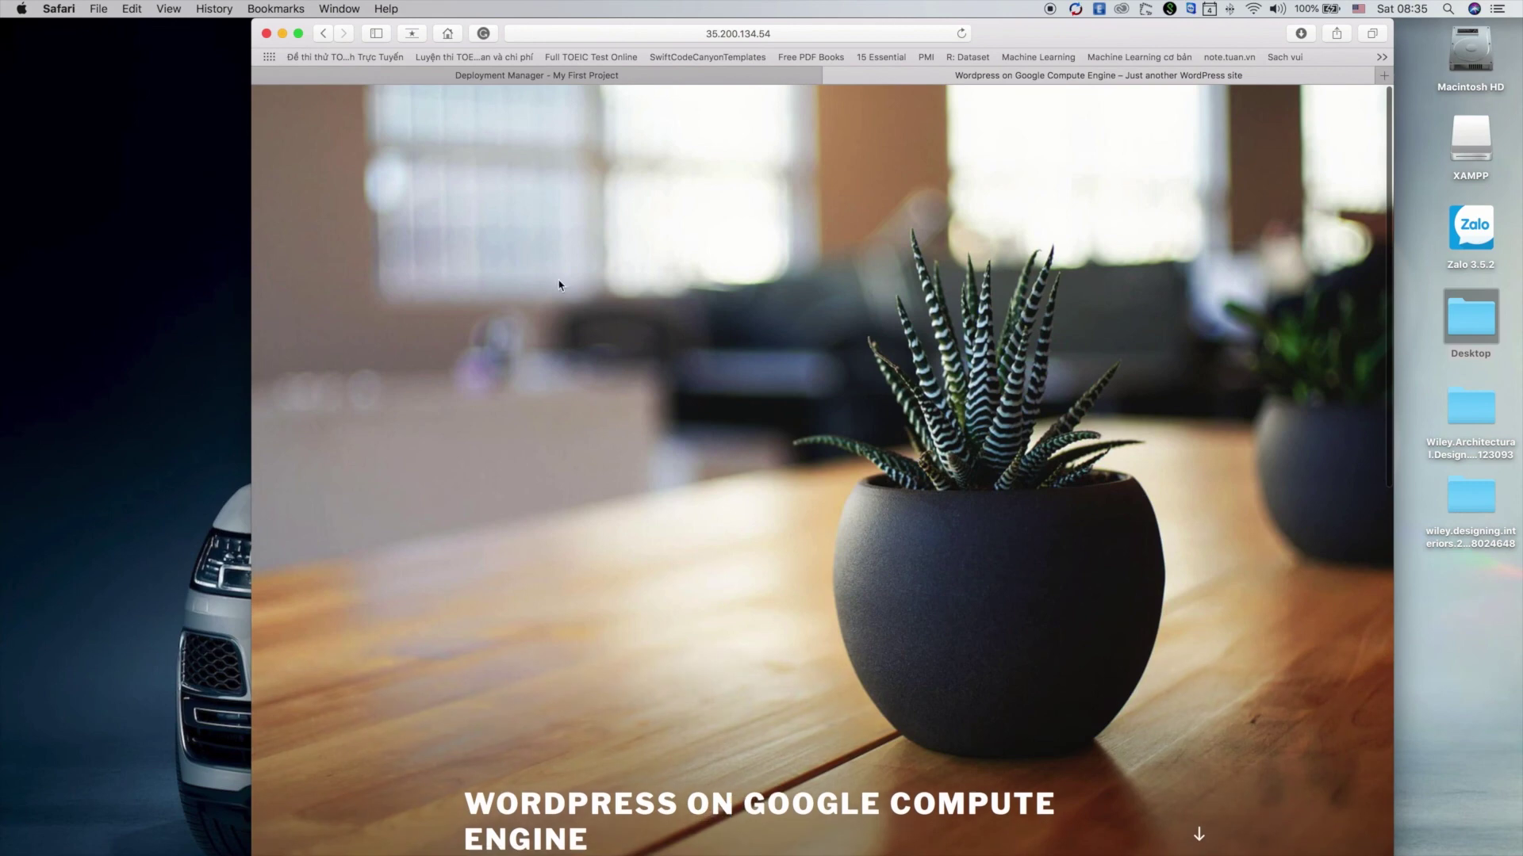
# Return to the Deployment Manager tab and review the WordPress deployment details panel
pyautogui.click(616, 77)
pyautogui.scroll(-2, 939, 555)
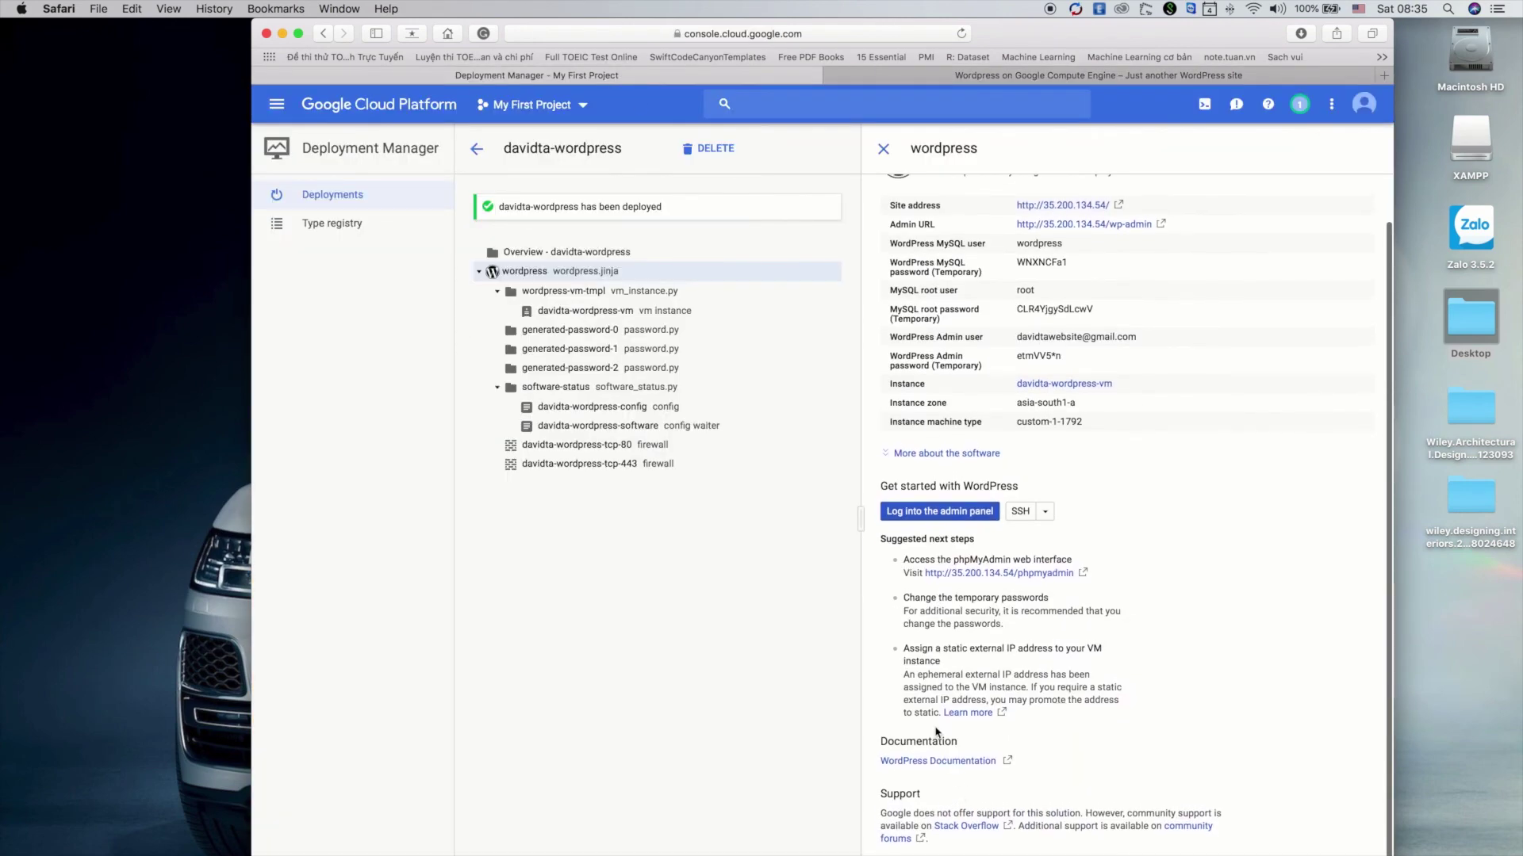
pyautogui.scroll(1, 1126, 516)
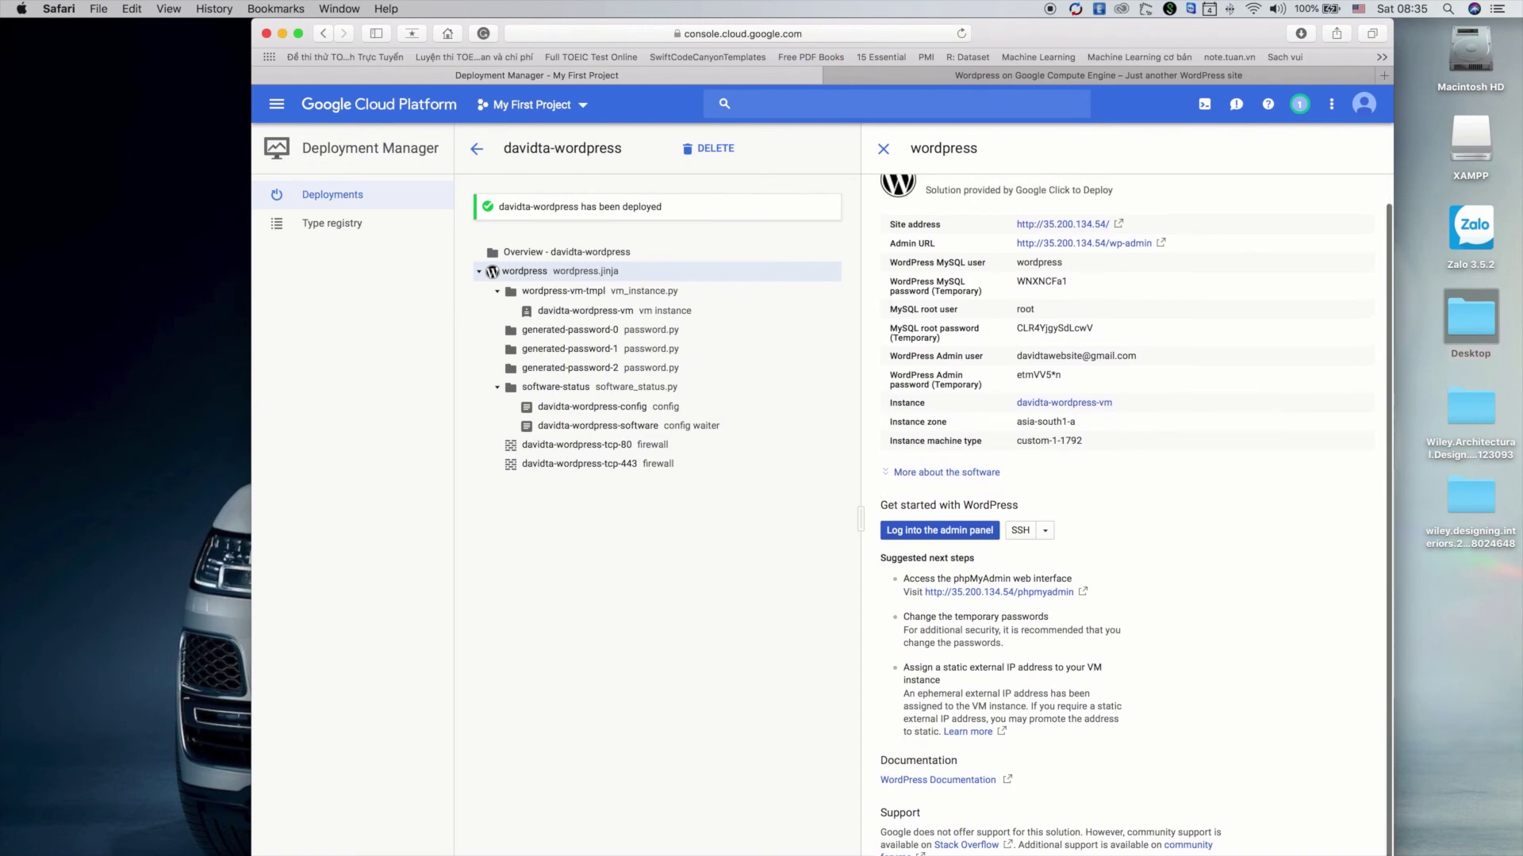
pyautogui.scroll(-5, 916, 848)
pyautogui.scroll(5, 916, 848)
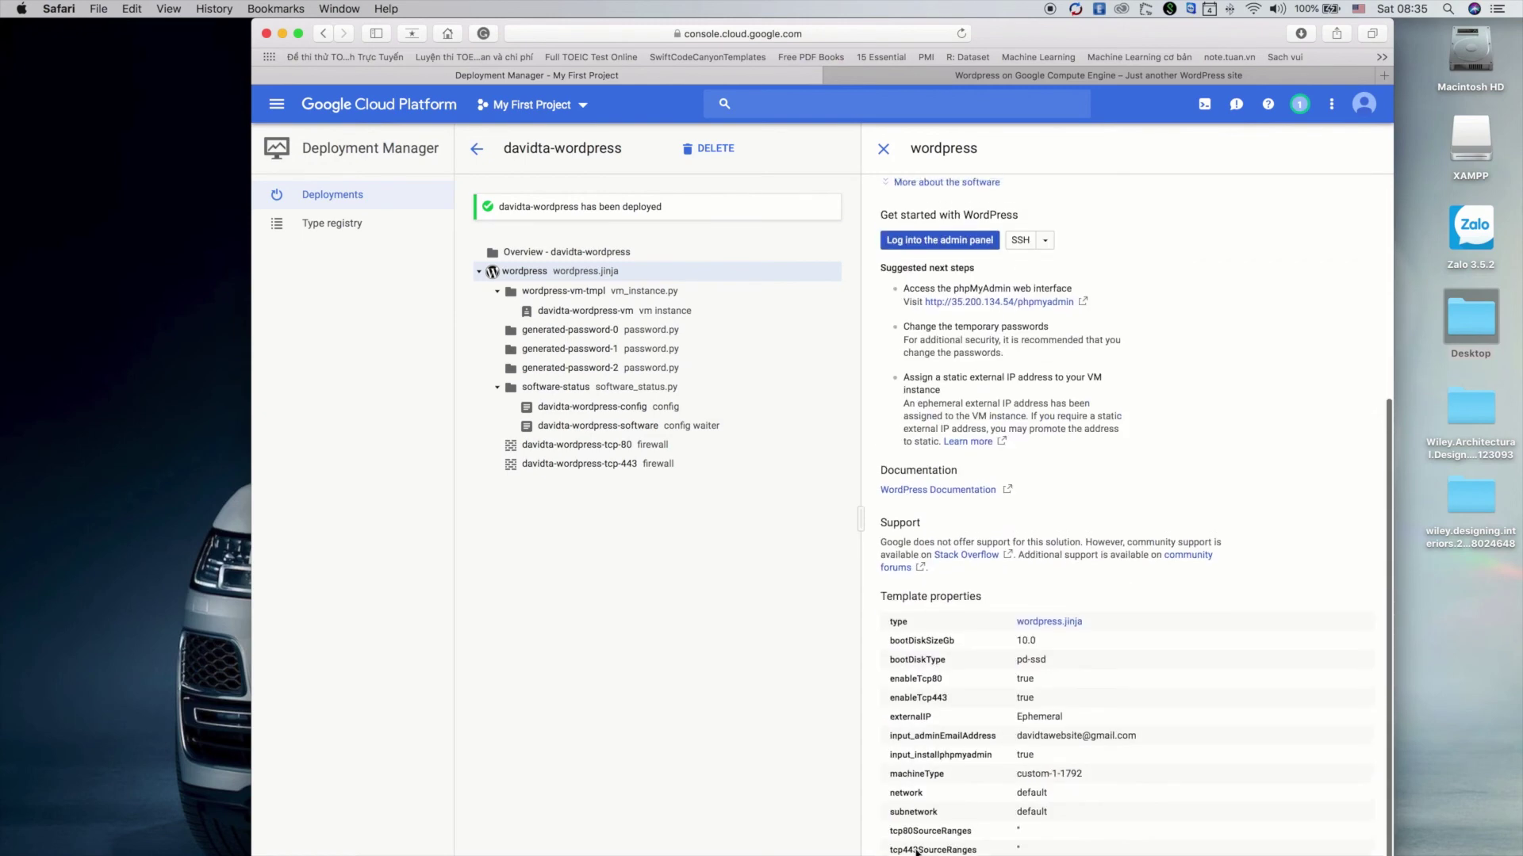
pyautogui.scroll(2, 893, 501)
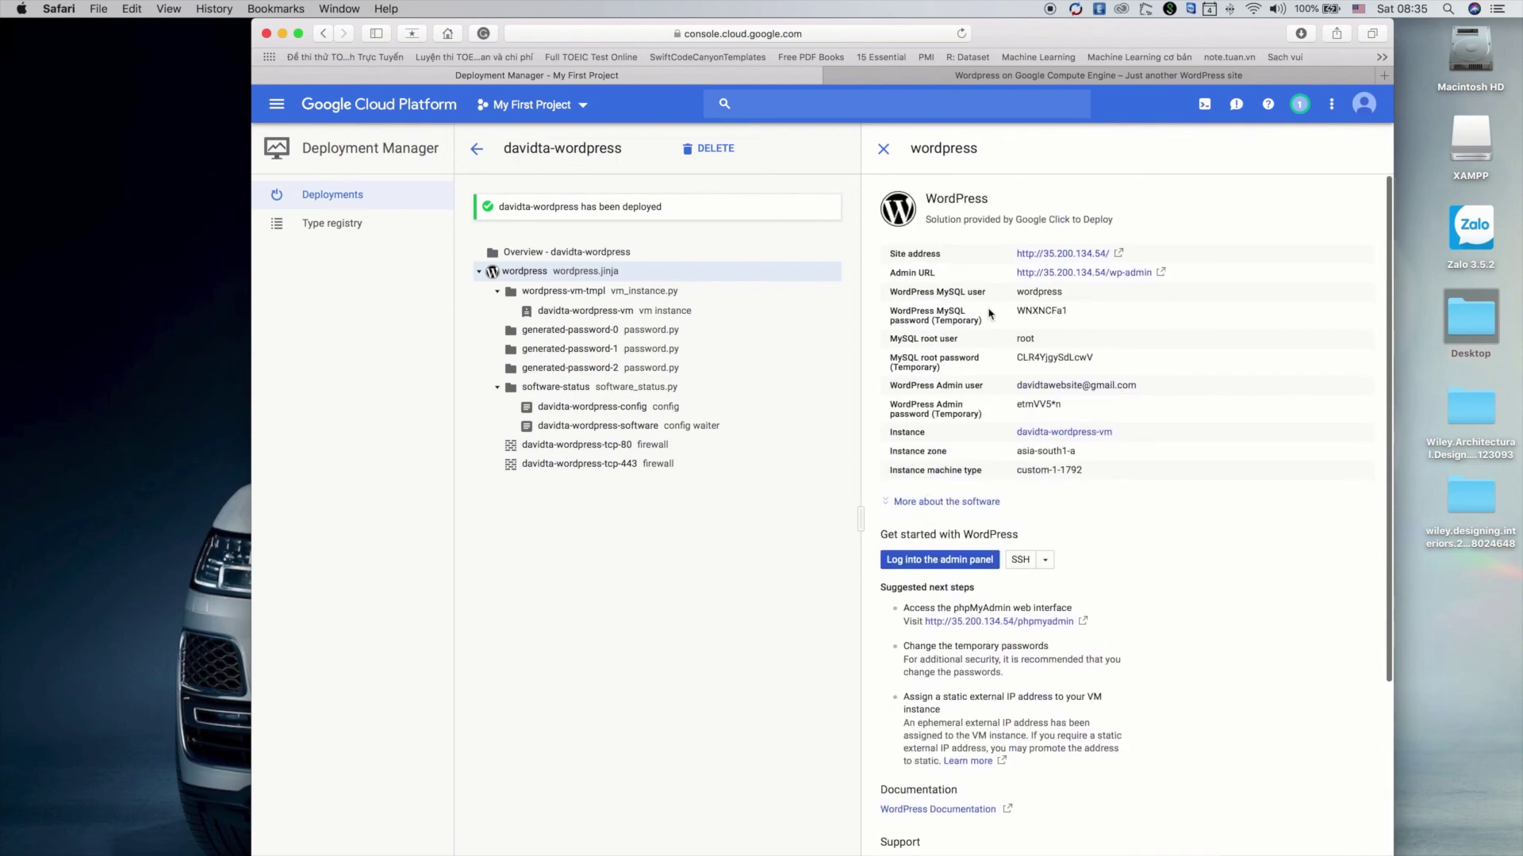
# Open the WordPress admin login page and enter admin as the username
pyautogui.click(1085, 274)
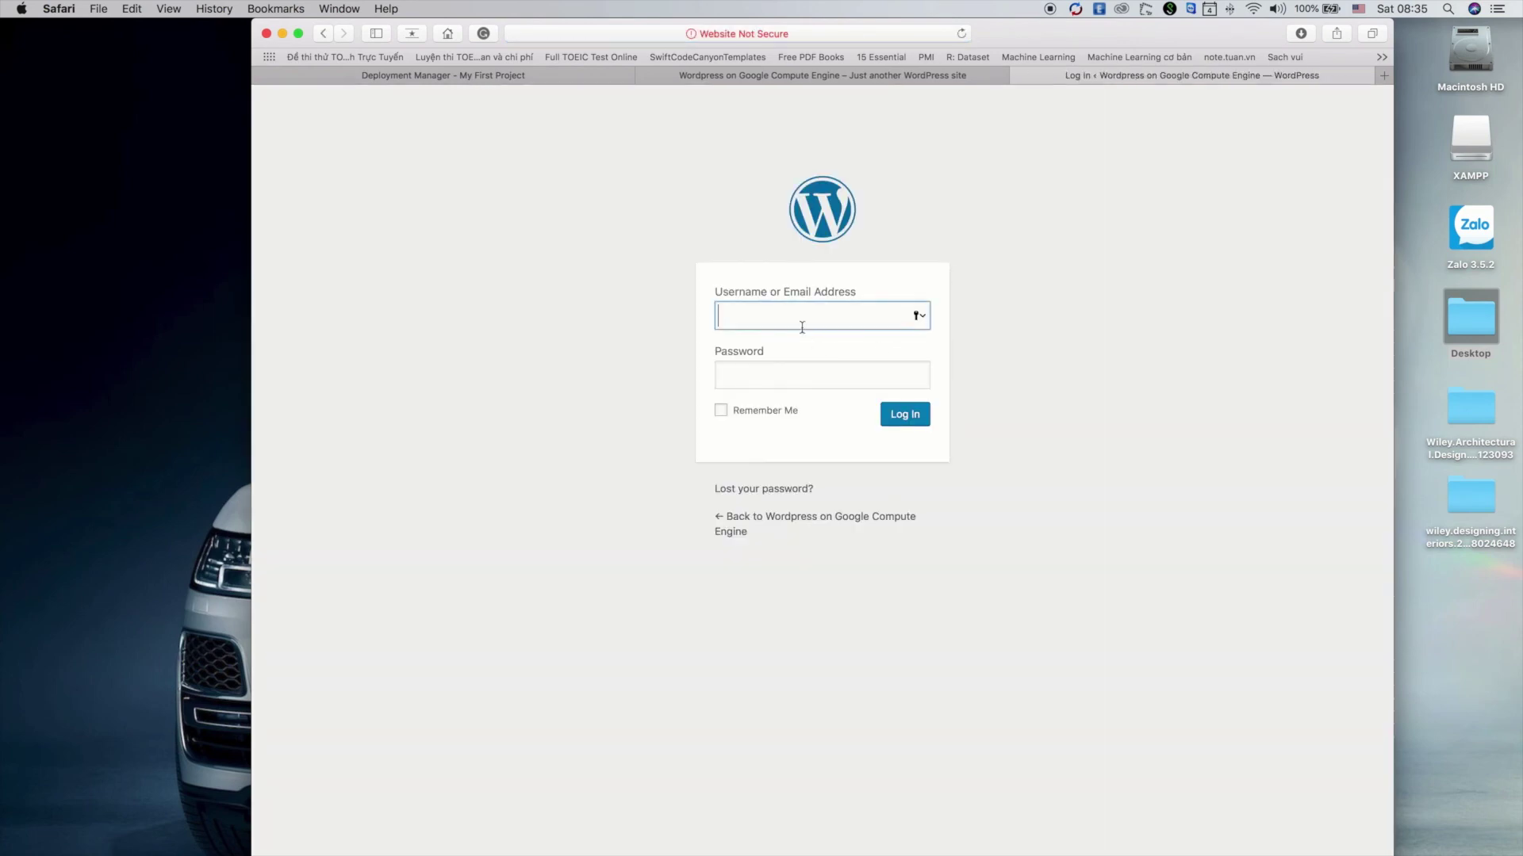
pyautogui.click(803, 323)
pyautogui.write('admin')
pyautogui.press('Tab')
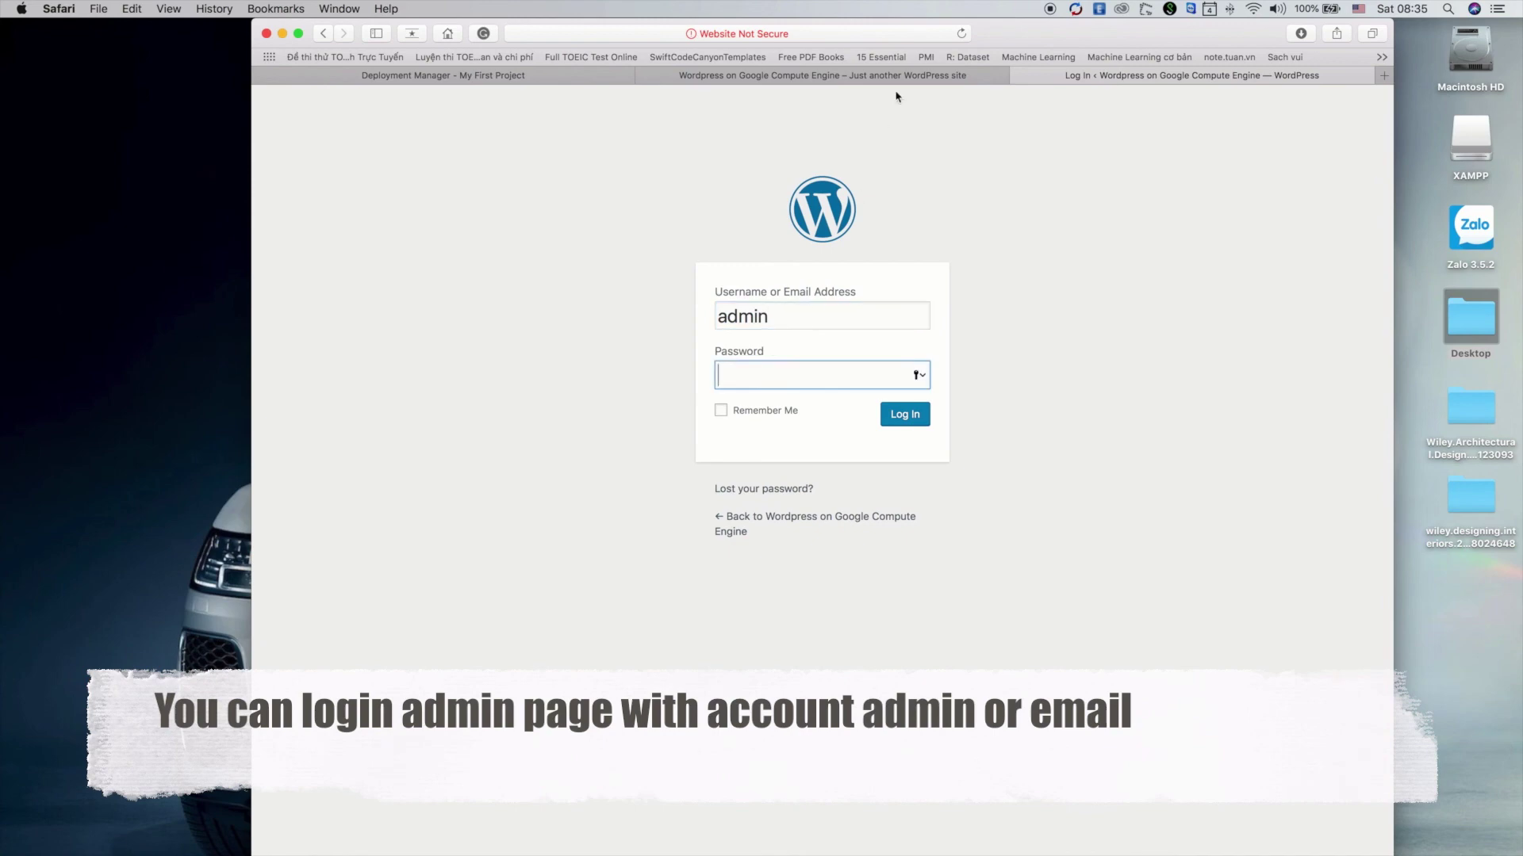
# Copy the temporary admin password from Deployment Manager, log in, and save the password
pyautogui.click(887, 77)
pyautogui.hotkey('ctrl', 'shift', 'Tab')
pyautogui.moveTo(1021, 385)
pyautogui.mouseDown()
pyautogui.moveTo(1132, 388)
pyautogui.moveTo(1017, 406)
pyautogui.mouseUp()
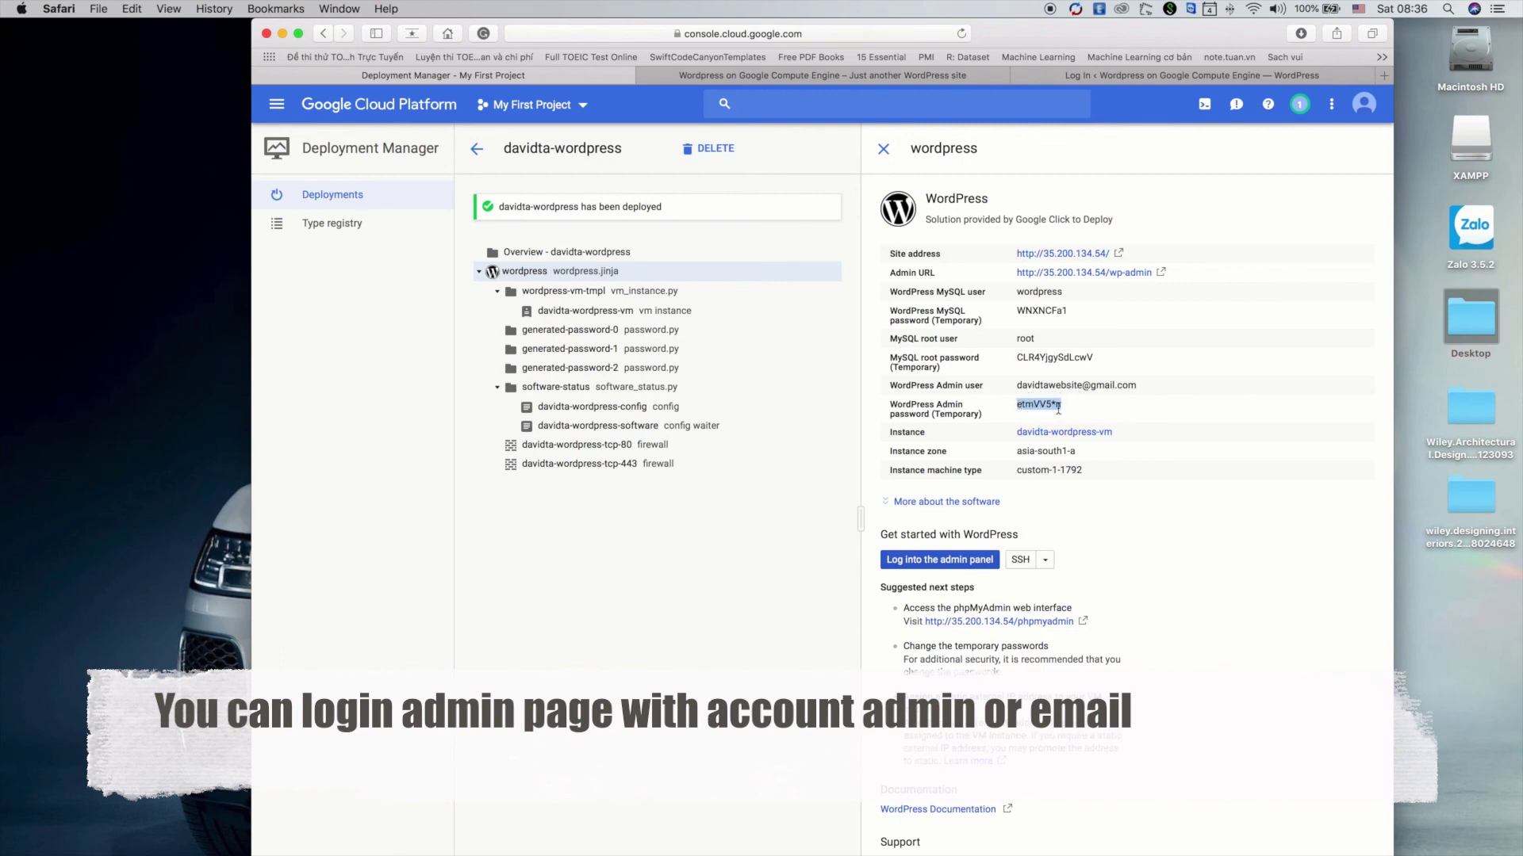
pyautogui.click(1203, 80)
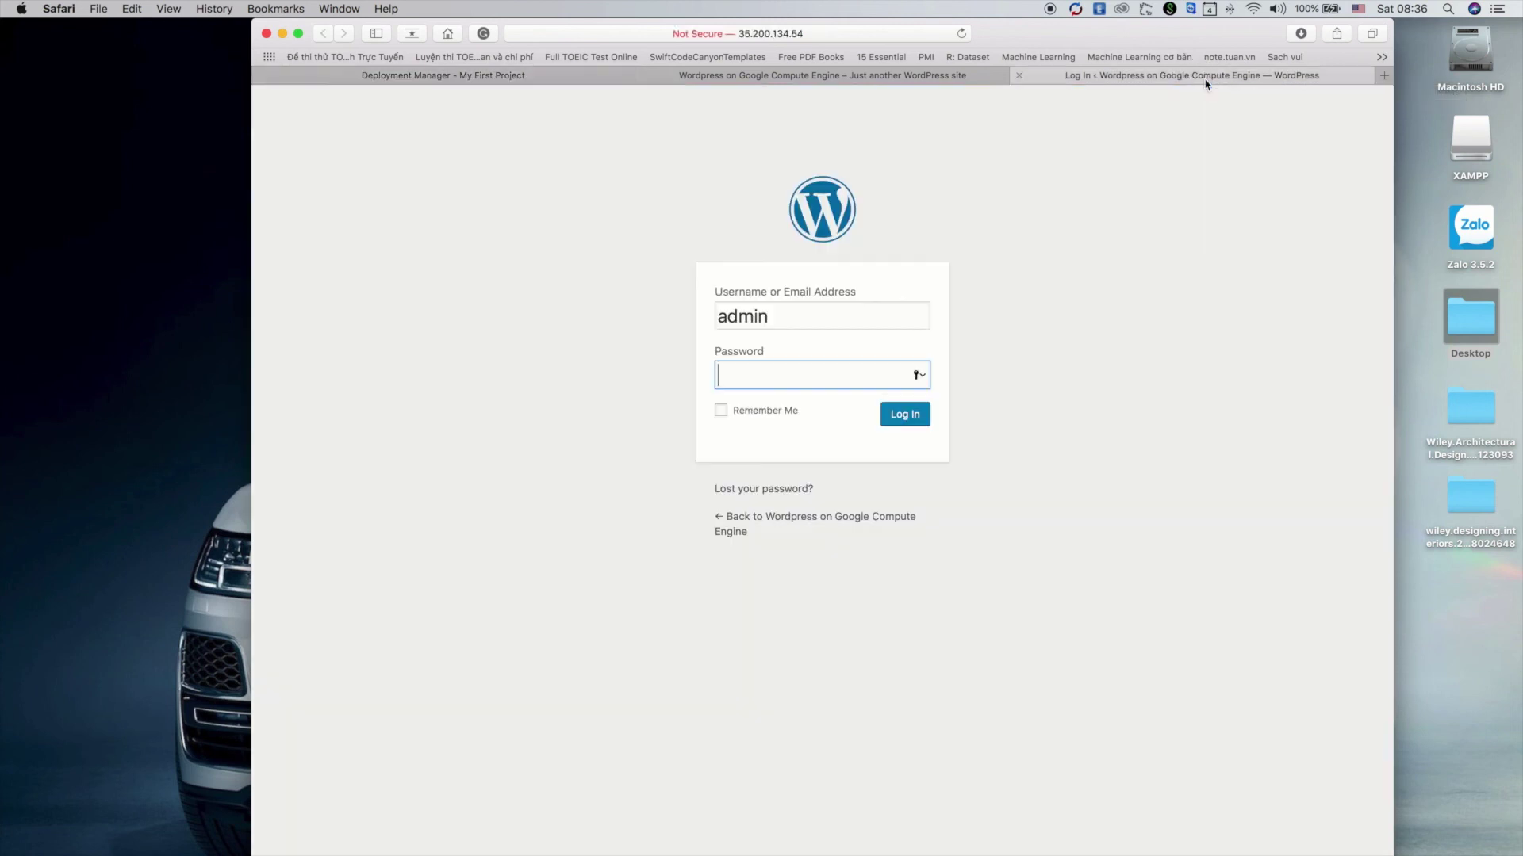
pyautogui.press('super+v')
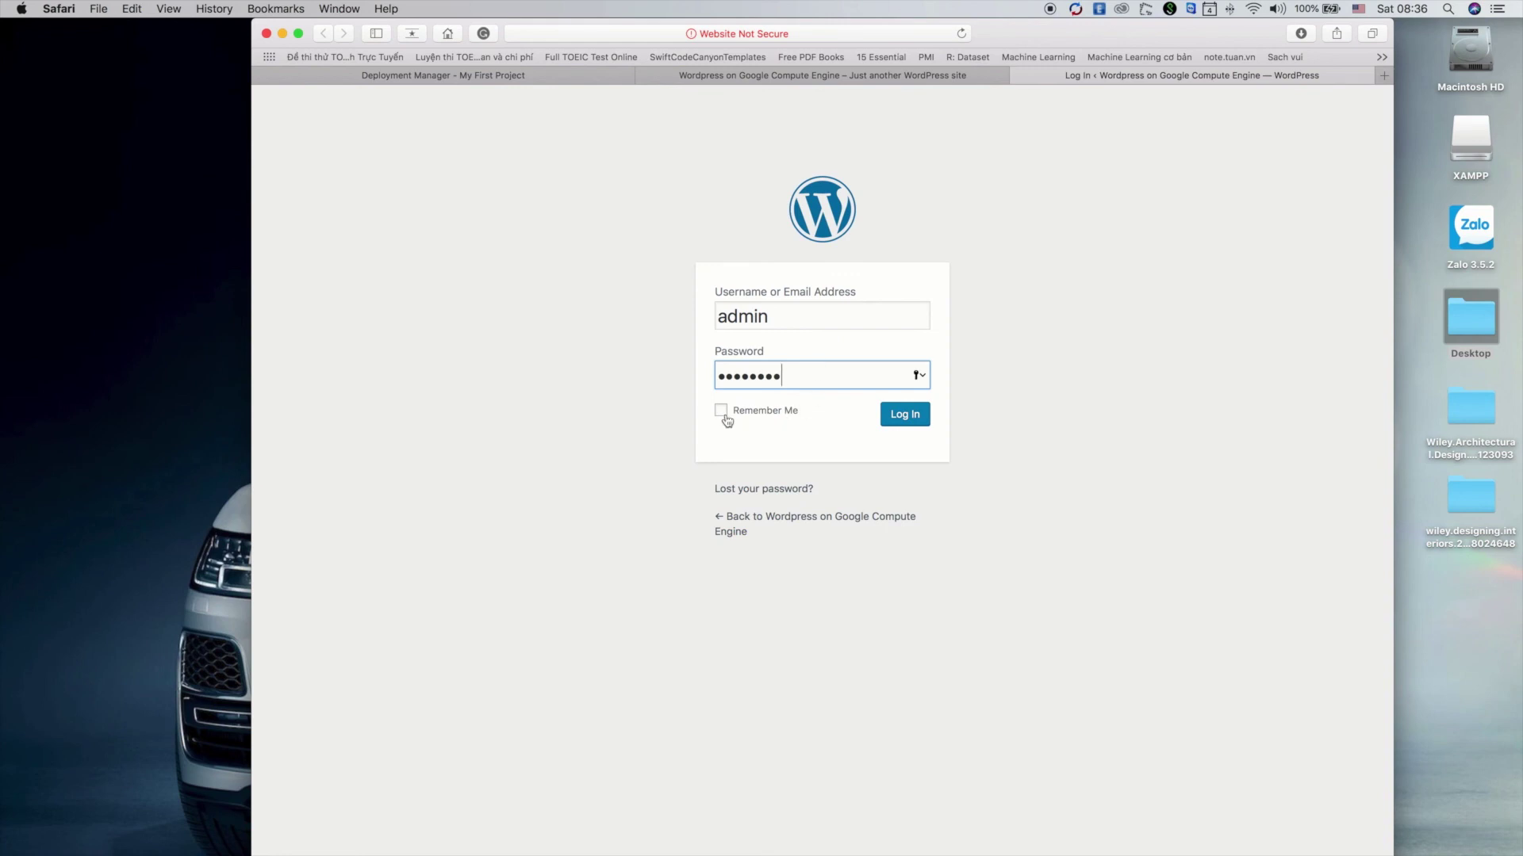
pyautogui.click(900, 415)
pyautogui.click(1029, 166)
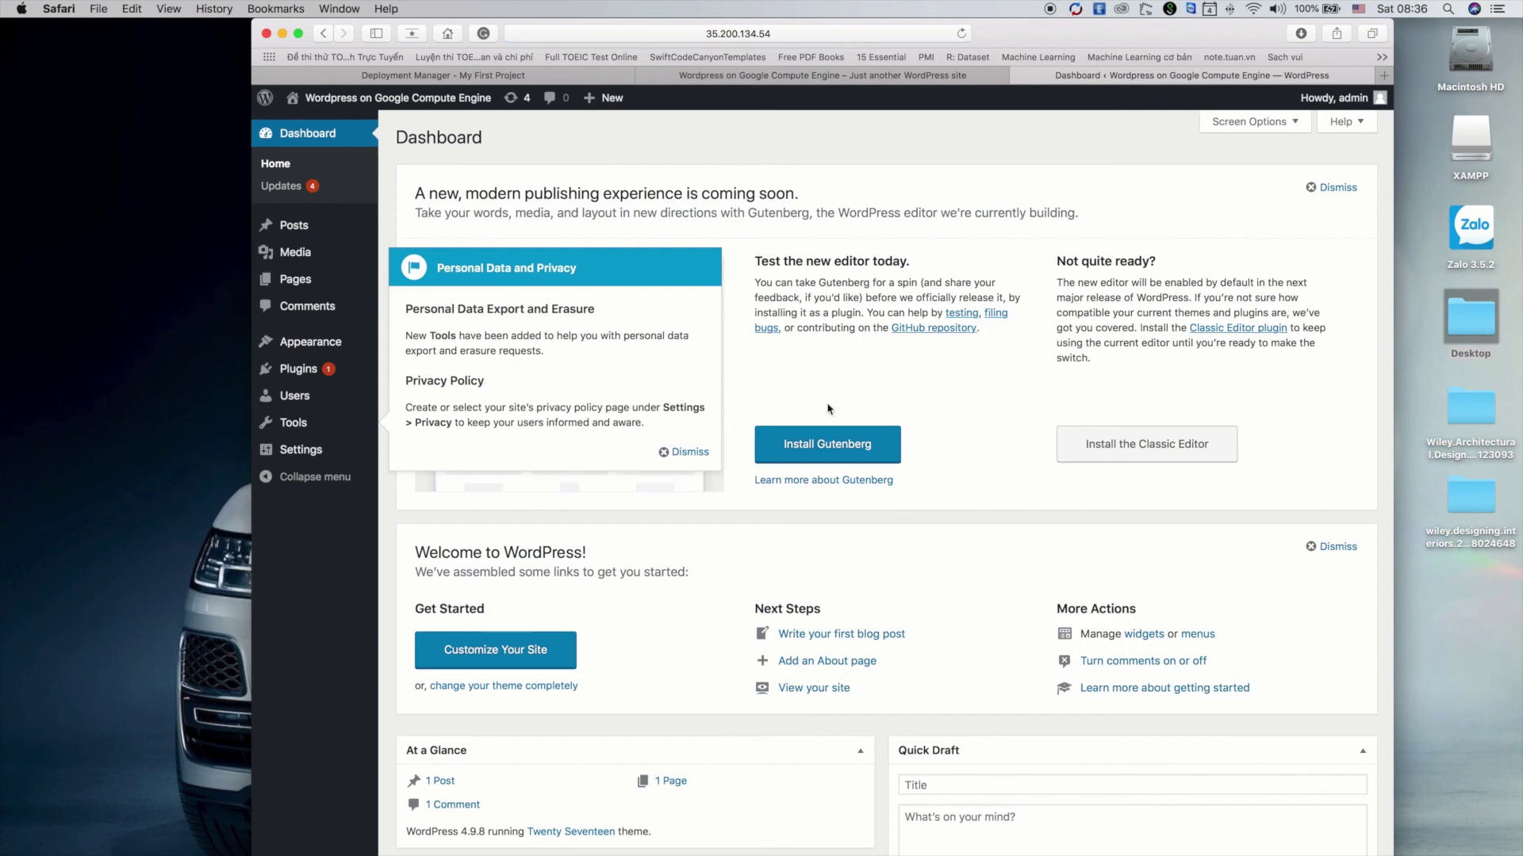
# Dismiss the Personal Data and Privacy notice and compare the live front page with the Dashboard
pyautogui.click(676, 452)
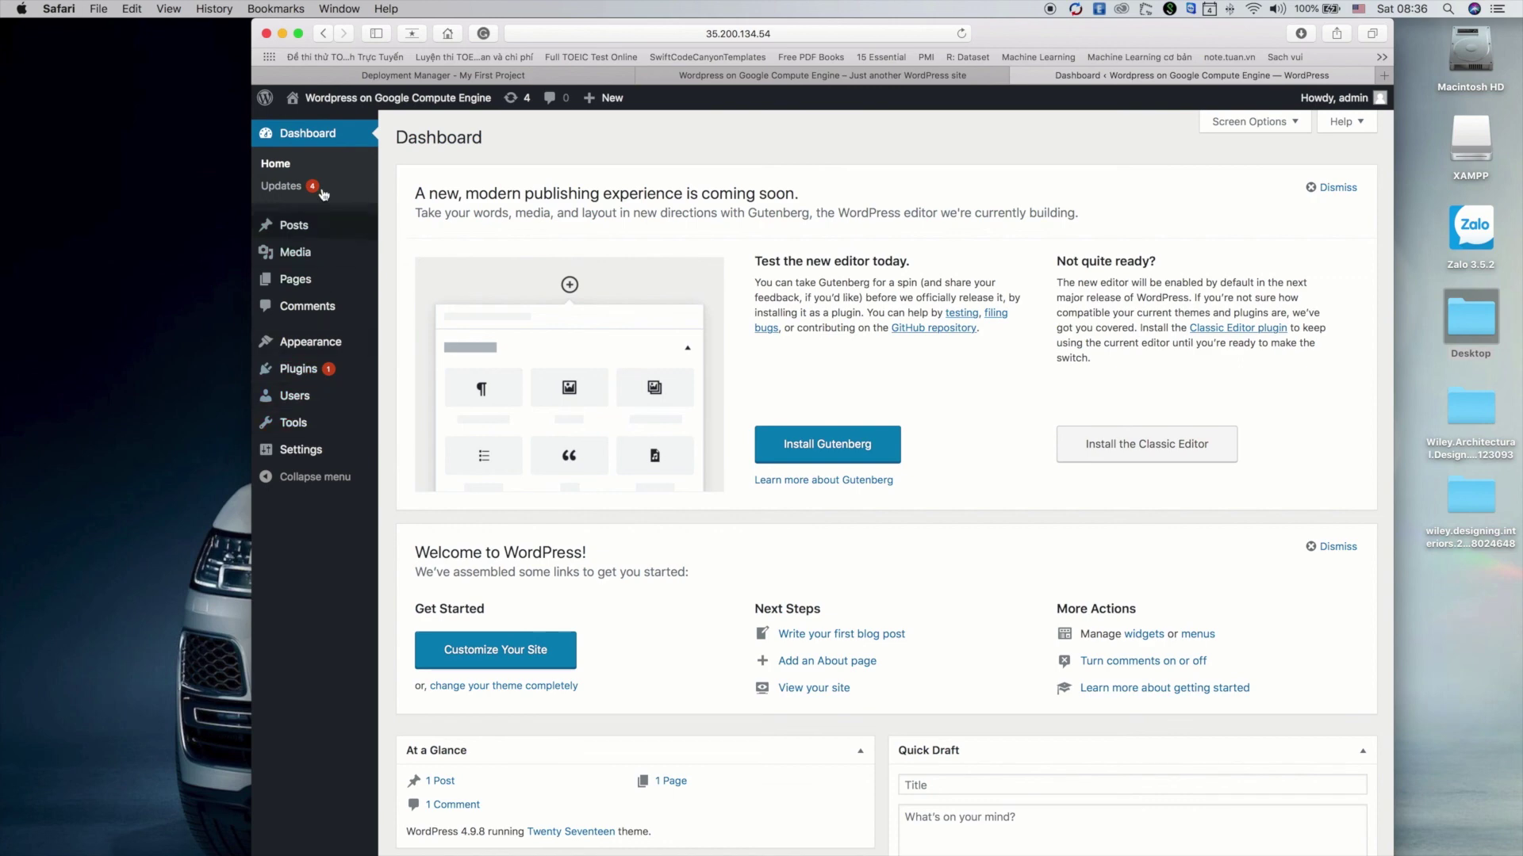
pyautogui.moveTo(342, 292)
pyautogui.click(812, 75)
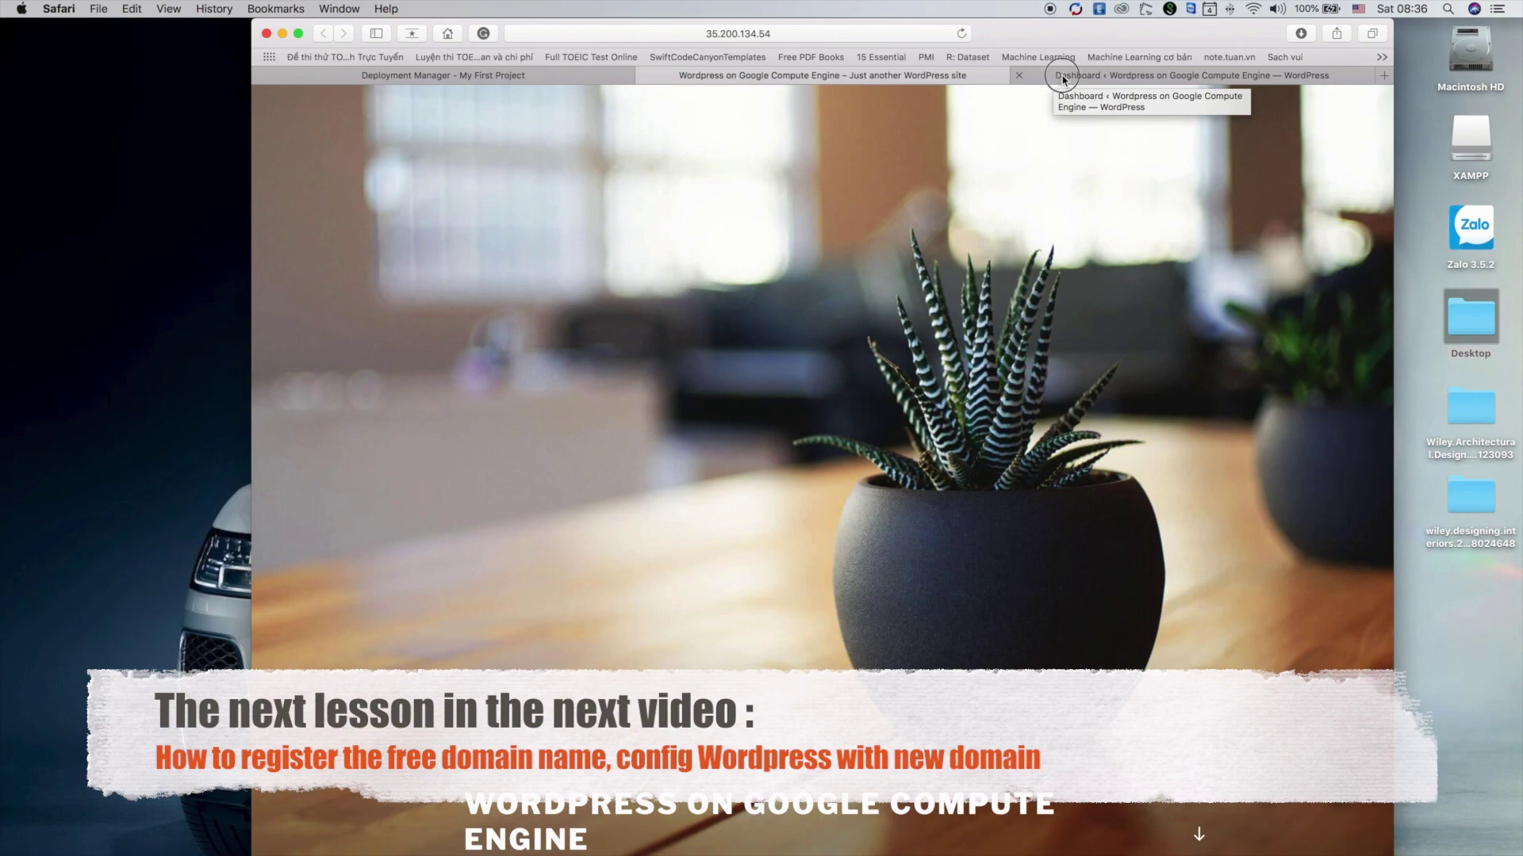
pyautogui.click(1063, 78)
# Recheck the front page, return to the Dashboard, and stop the QuickTime screen recording
pyautogui.click(937, 77)
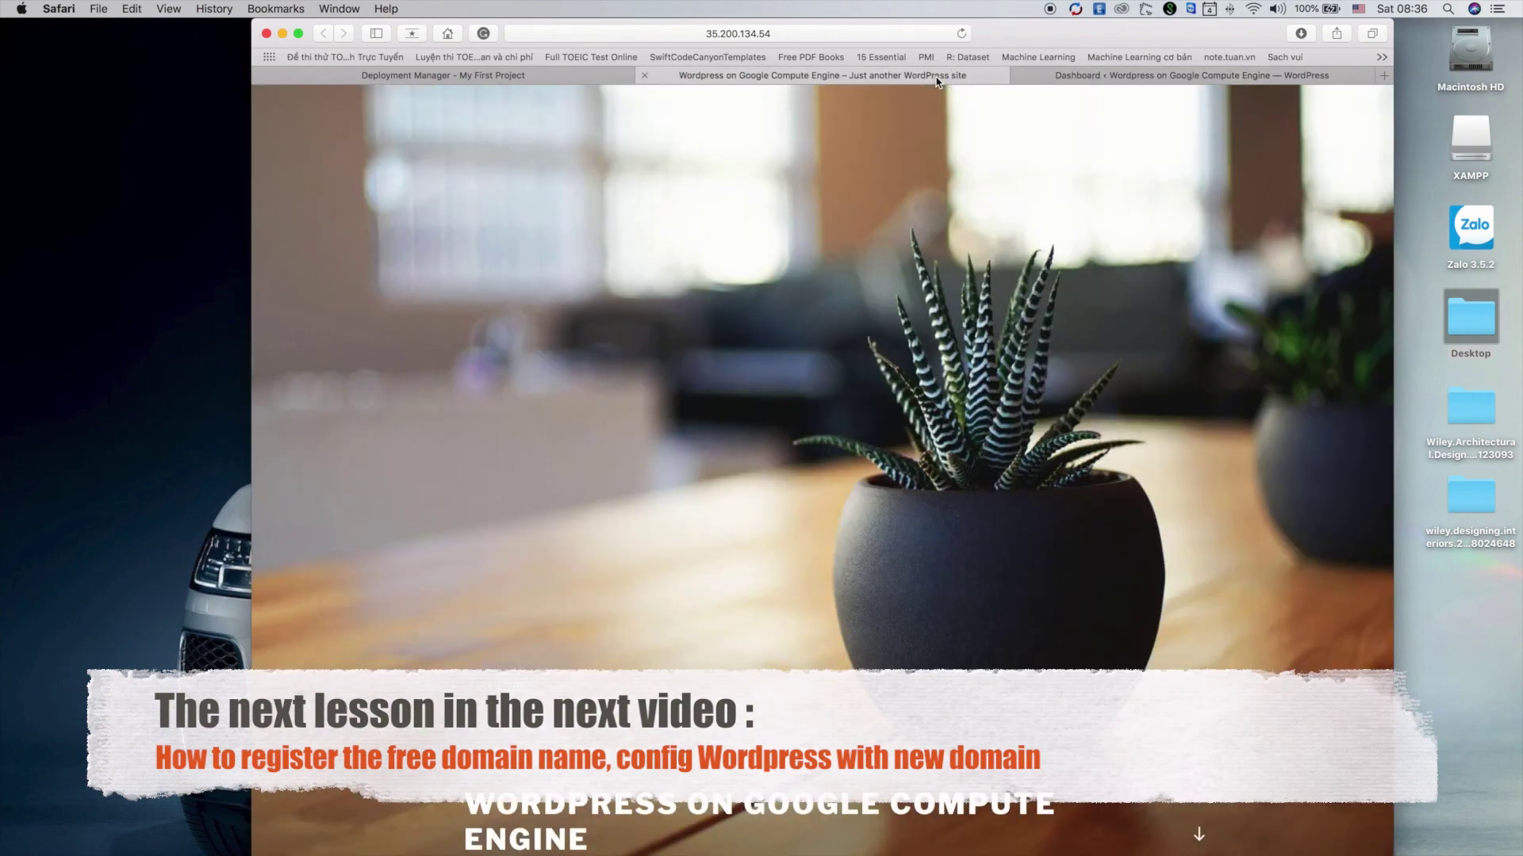
pyautogui.click(1100, 79)
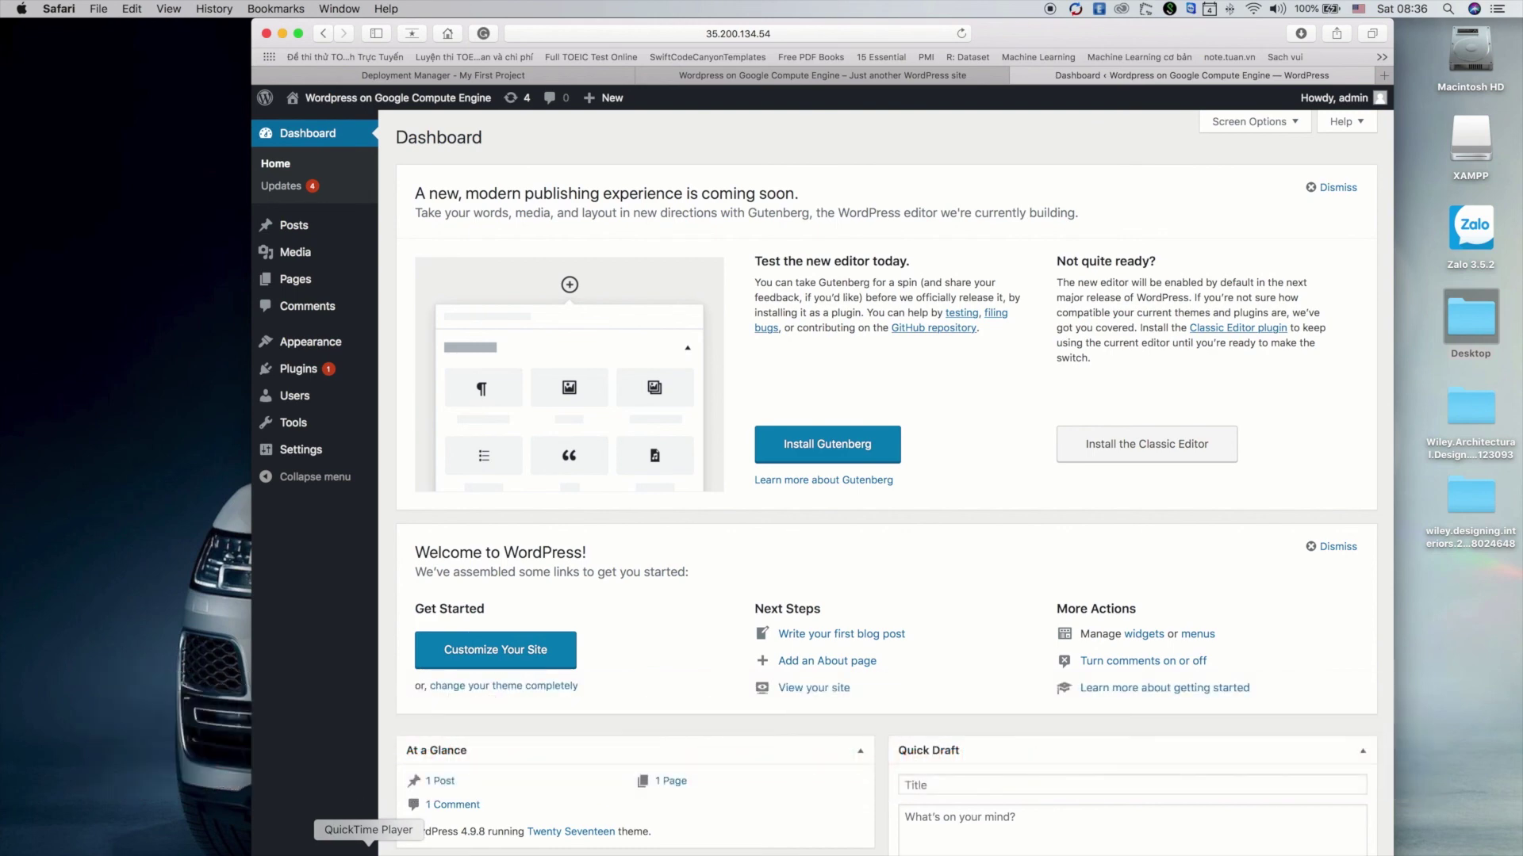
pyautogui.rightClick(368, 852)
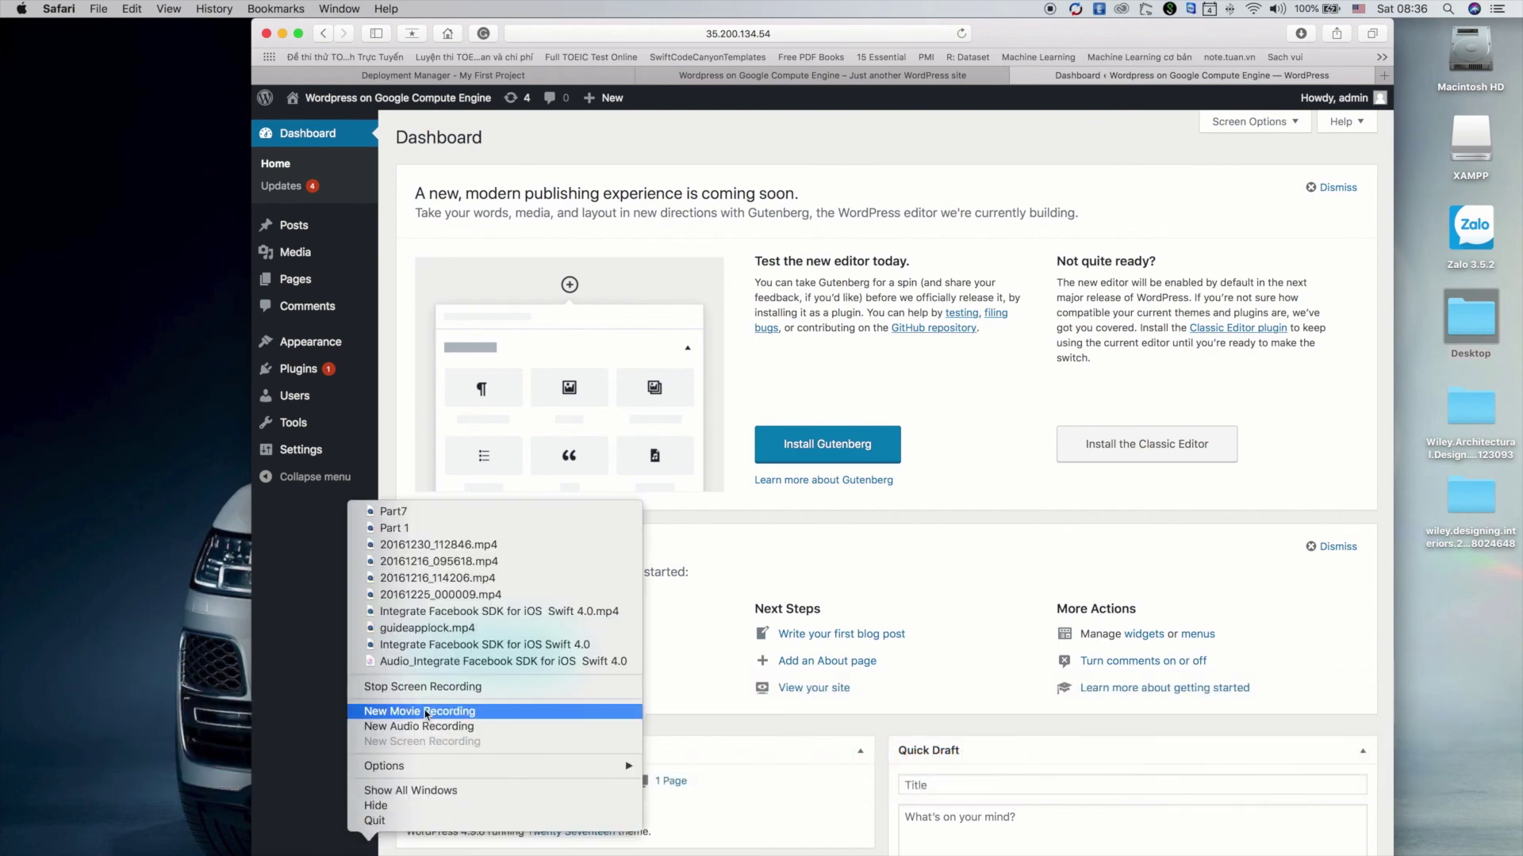
pyautogui.click(434, 687)
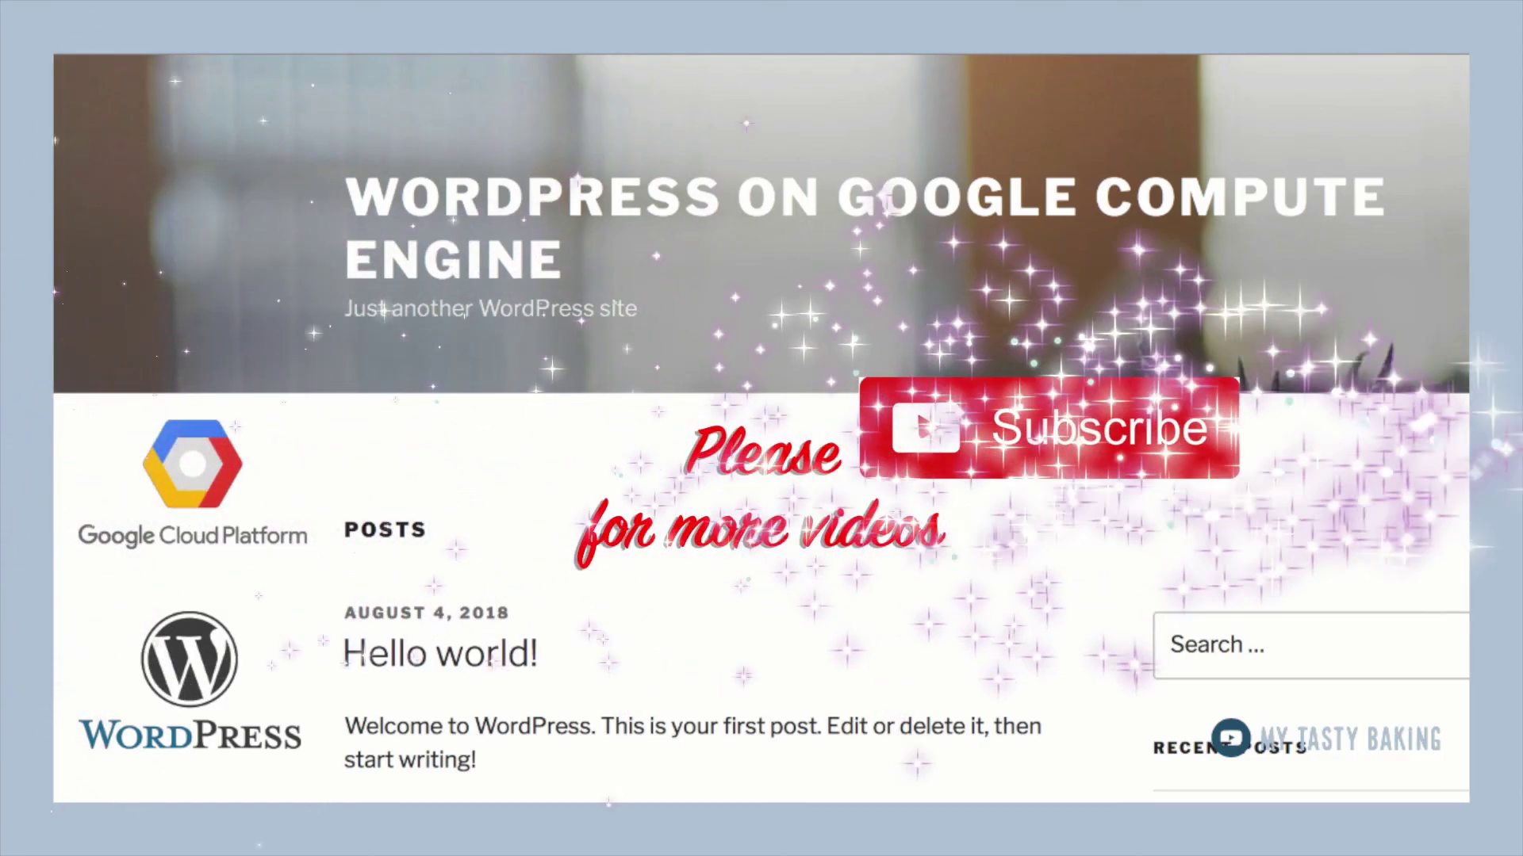